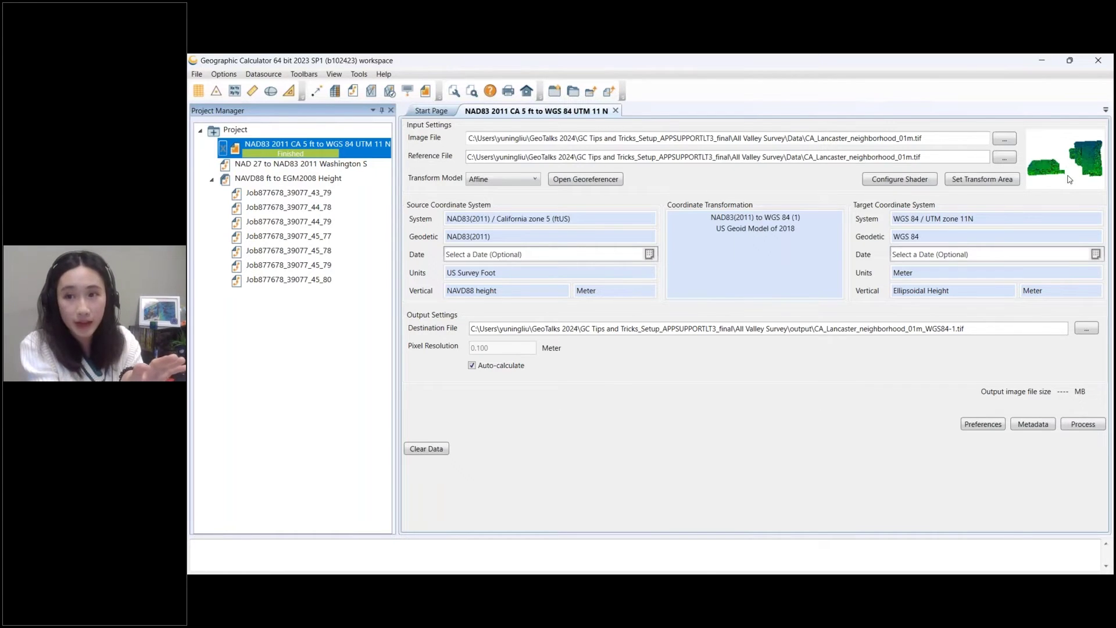
Define a nine-vertex polygonal transform area around the separate western block of the CA_Lancaster_neighborhood_01m image and accept it.
left_click(982, 179)
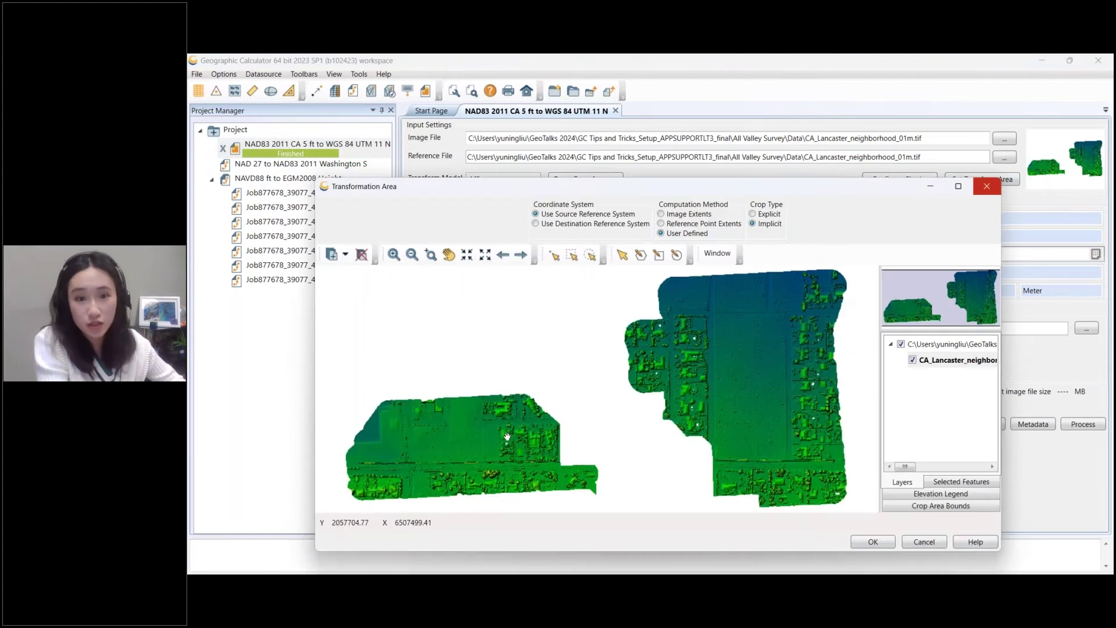
left_click_drag(772, 182, 697, 152)
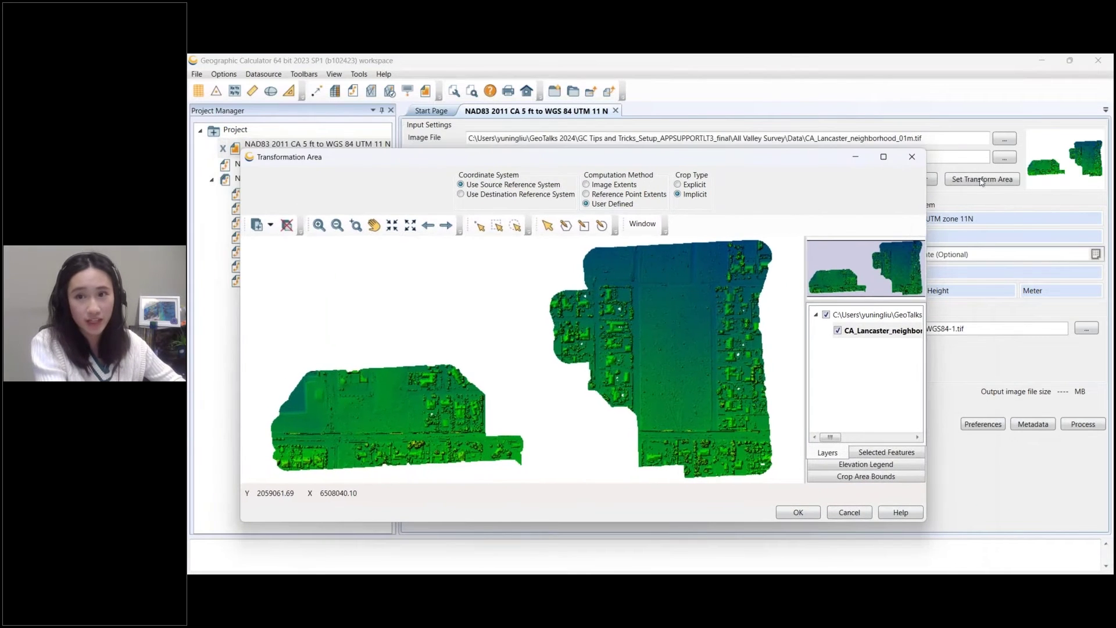
left_click_drag(717, 157, 731, 155)
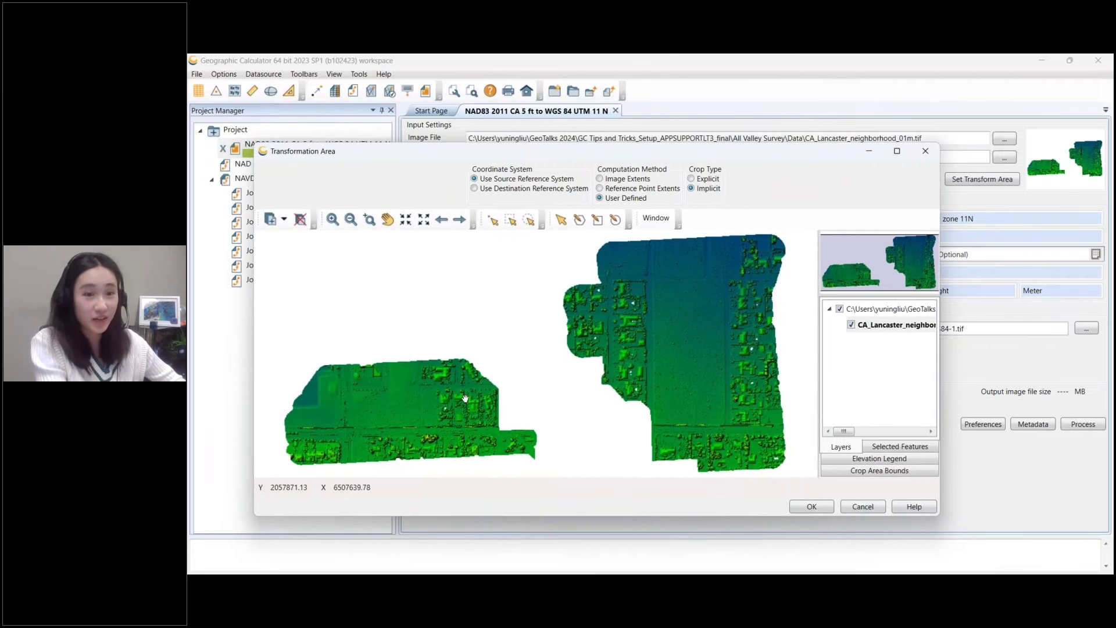
left_click(561, 220)
left_click(580, 221)
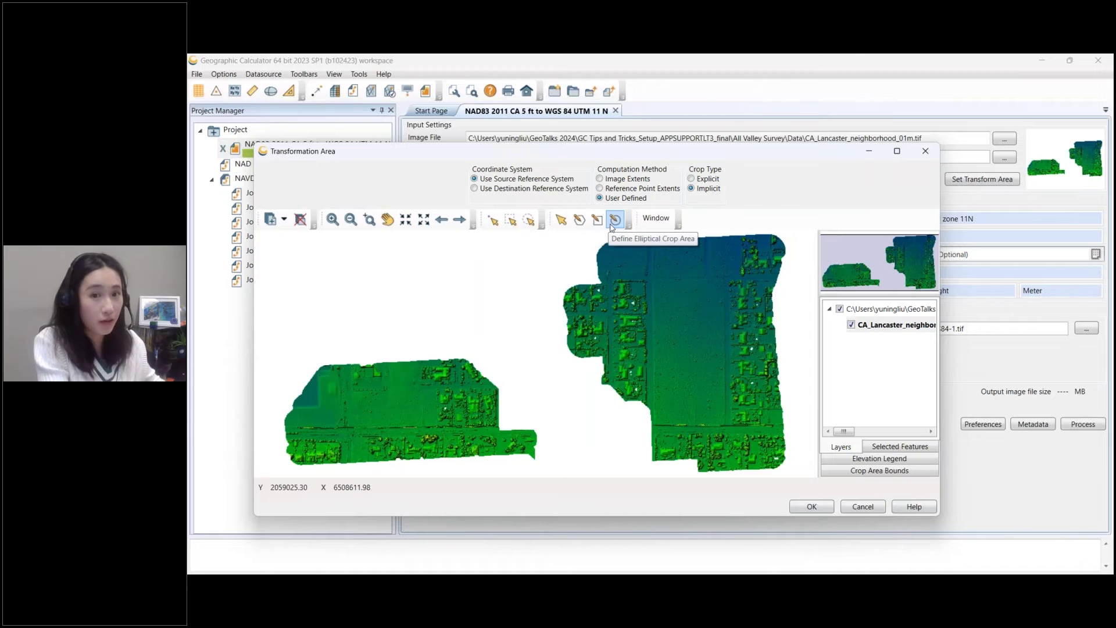
left_click(580, 220)
left_click(319, 364)
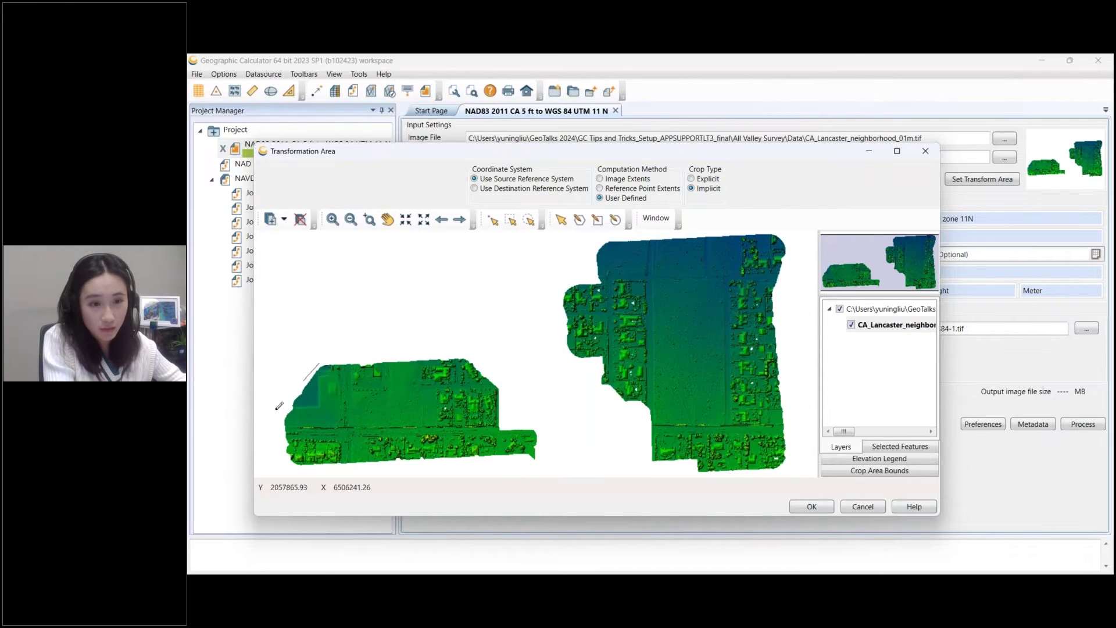
left_click(278, 417)
left_click(288, 471)
left_click(540, 464)
left_click(543, 425)
left_click(506, 420)
left_click(503, 382)
left_click(474, 353)
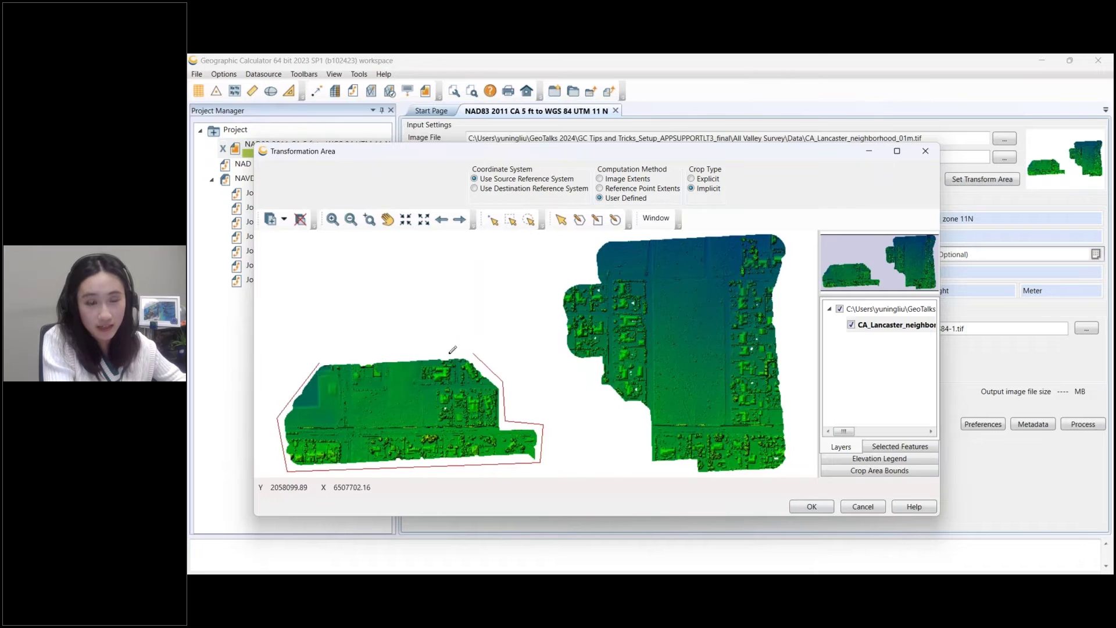
double_click(379, 350)
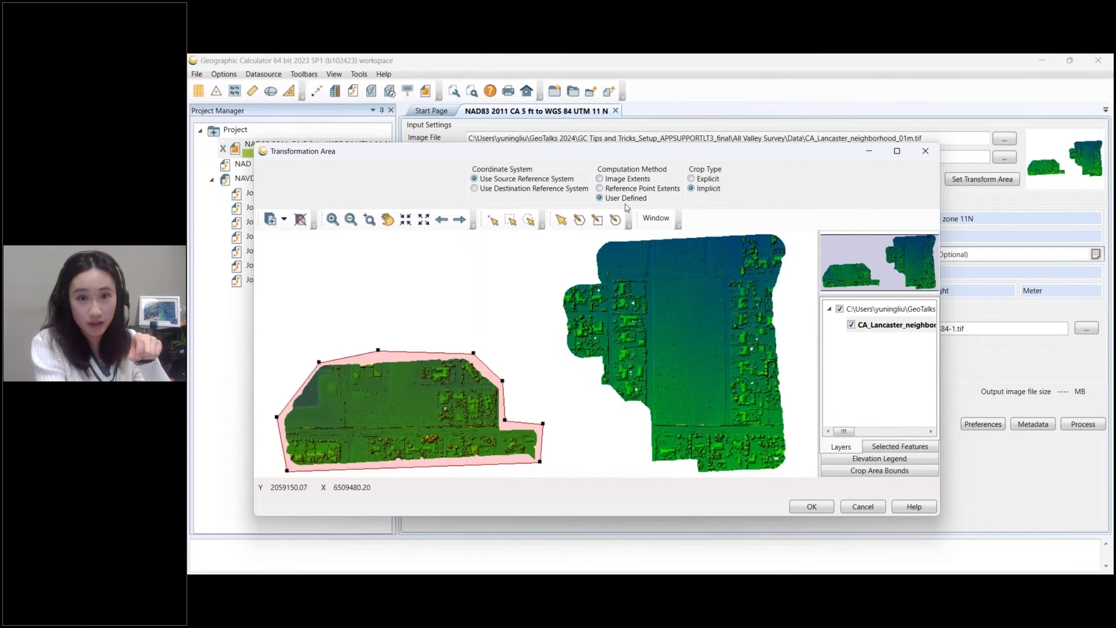
left_click(800, 508)
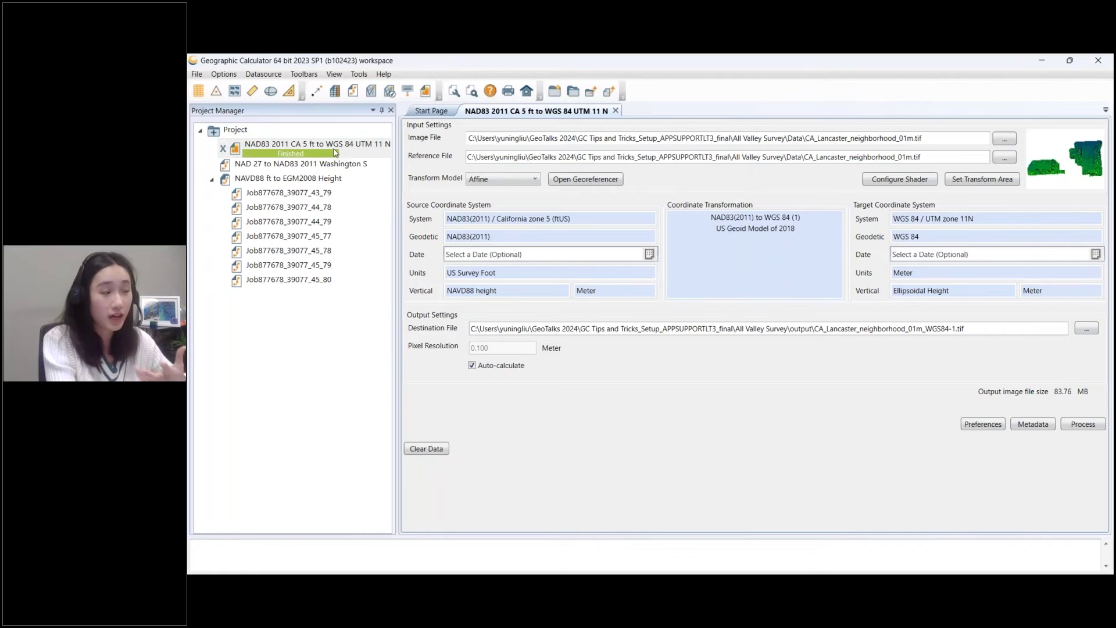
Open the Viewer and load the CA_Lancaster_neighborhood_01m_WGS84-1 raster from the All Valley Survey output folder.
left_click(333, 74)
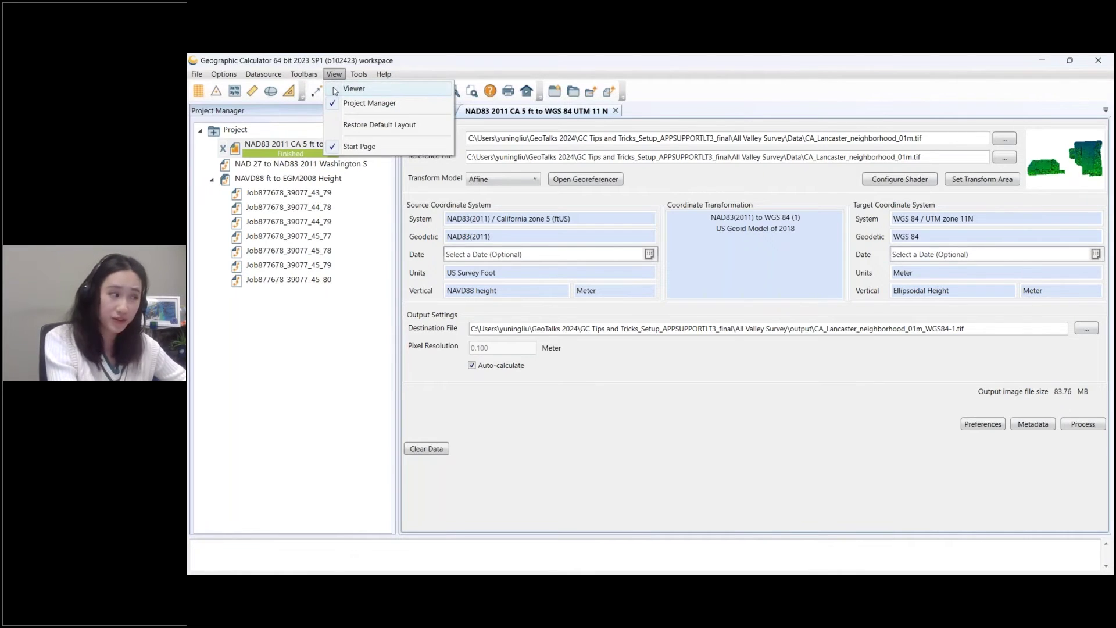
left_click(336, 89)
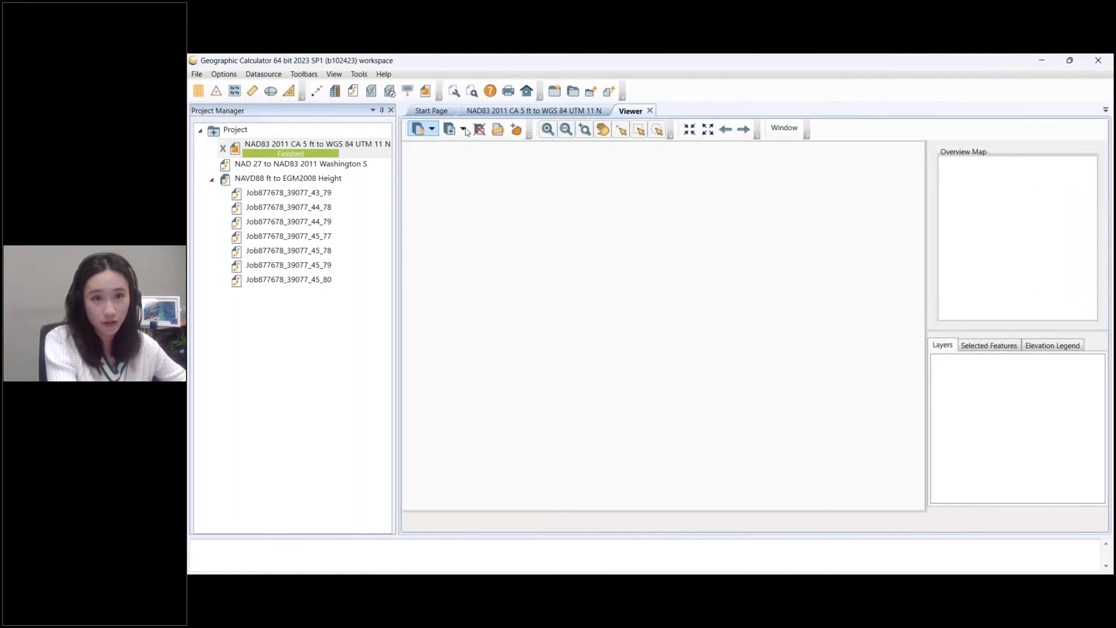
left_click(423, 134)
left_click(429, 145)
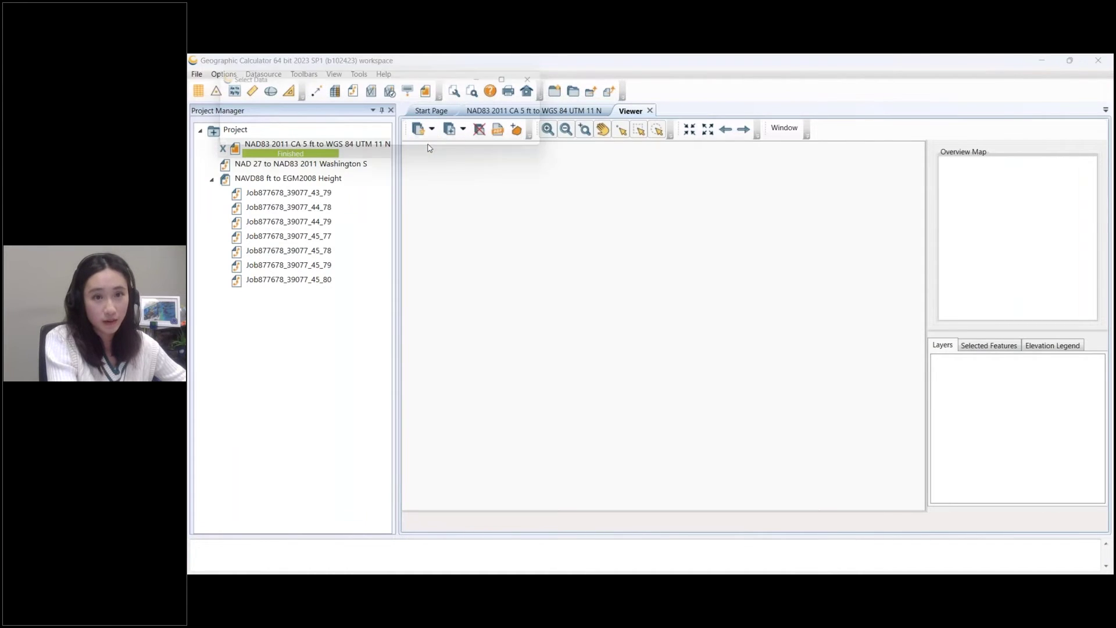
left_click(519, 102)
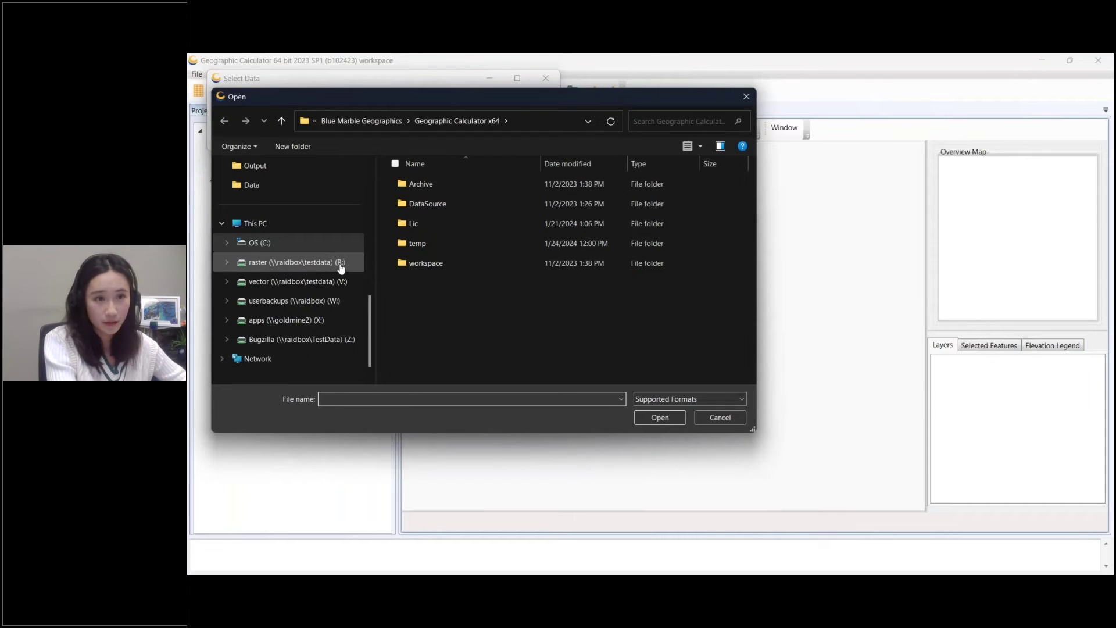
scroll(330, 236, "up", 3)
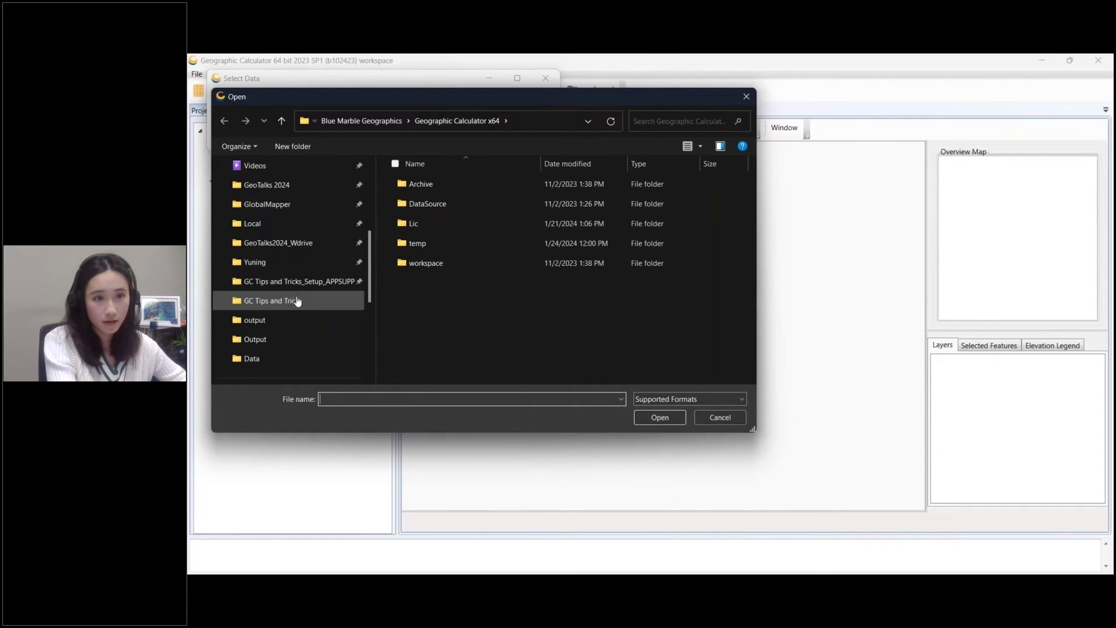
left_click(300, 283)
double_click(428, 186)
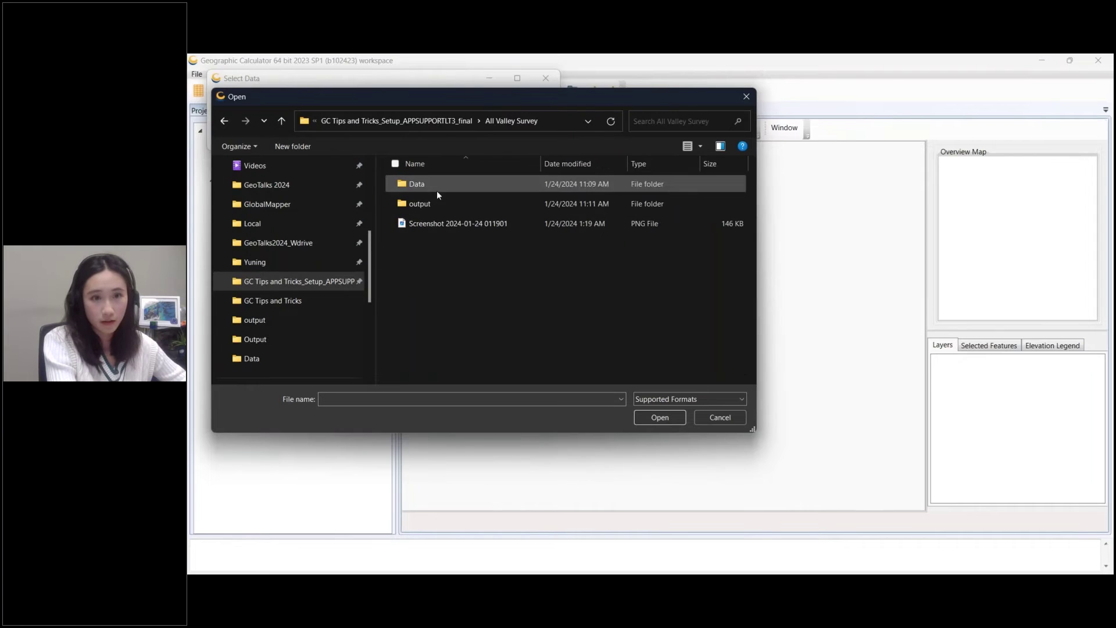
double_click(443, 205)
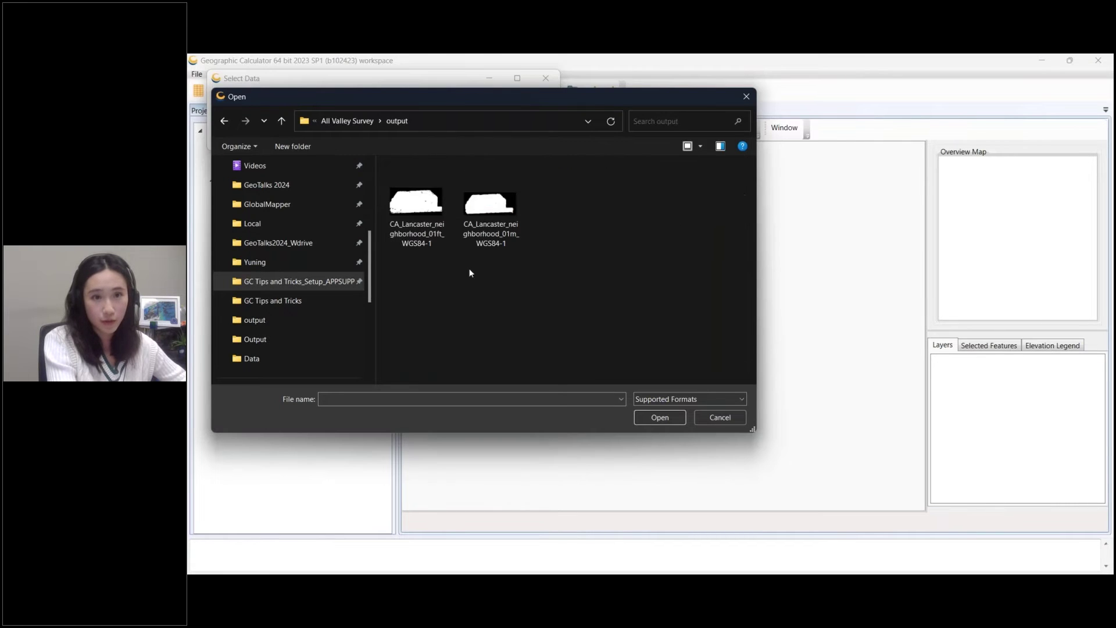
left_click(505, 244)
left_click(660, 417)
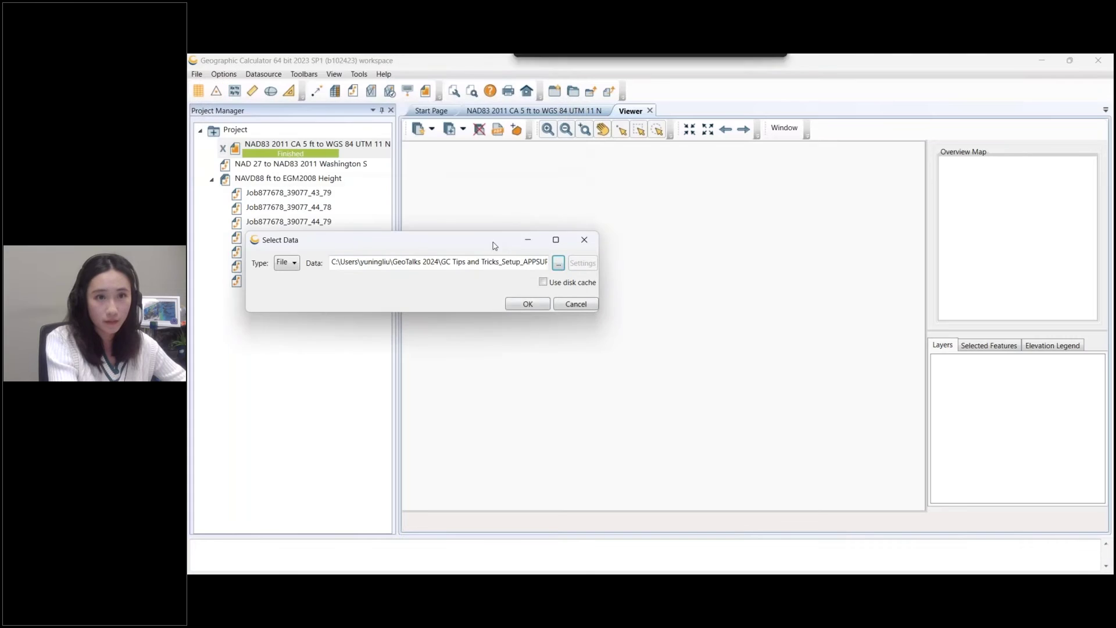
left_click(533, 308)
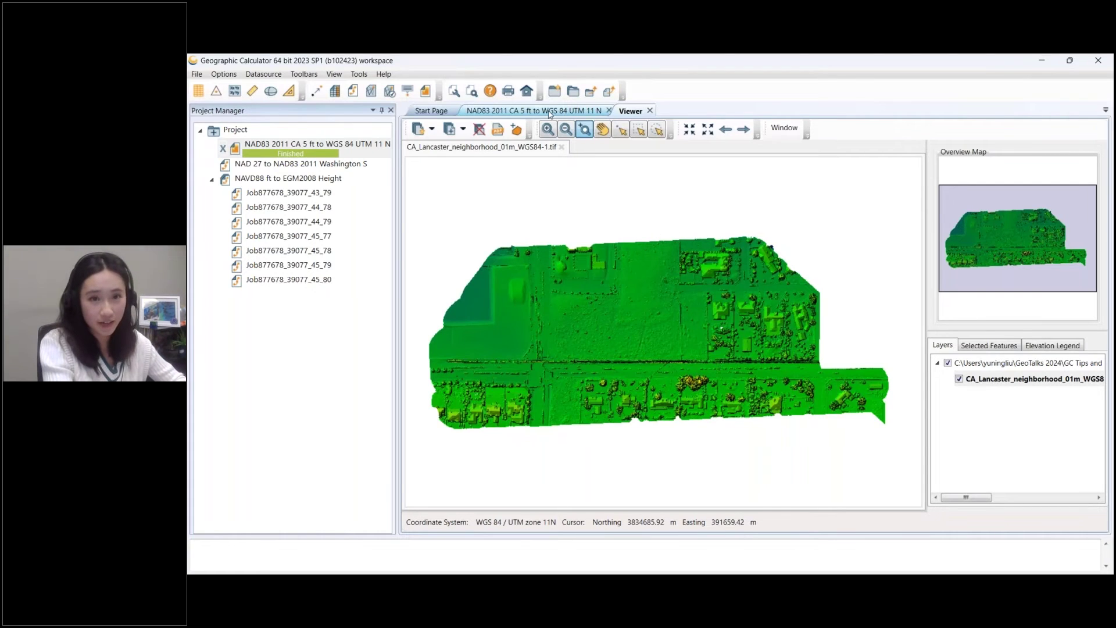
Open the NAD 27 to NAD83 2011 Washington S job and check its input DWG path.
left_click(573, 110)
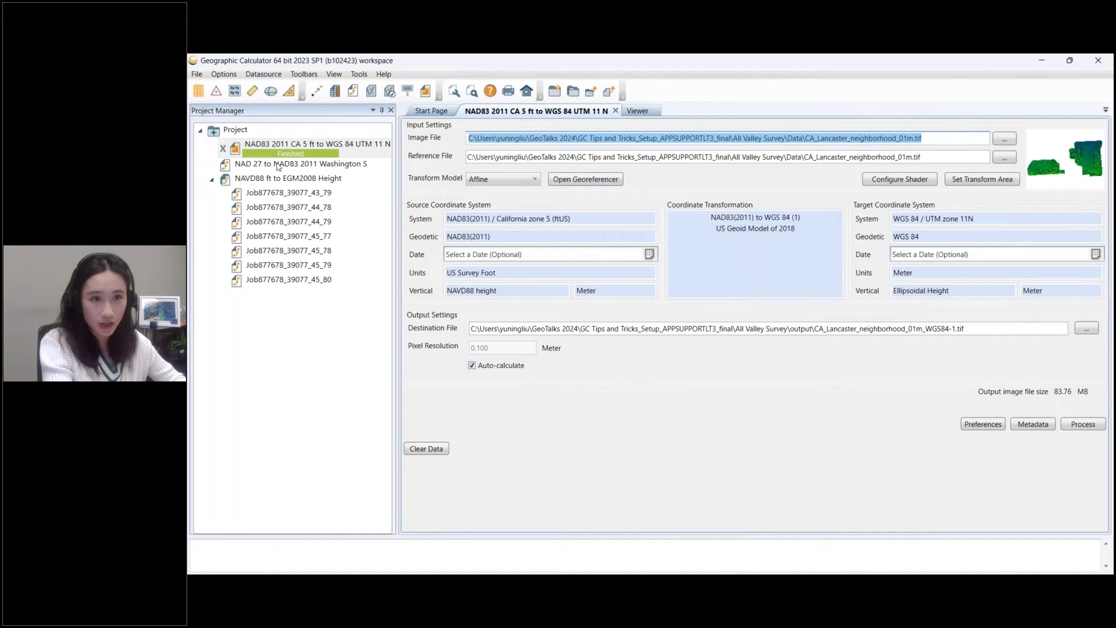
double_click(314, 169)
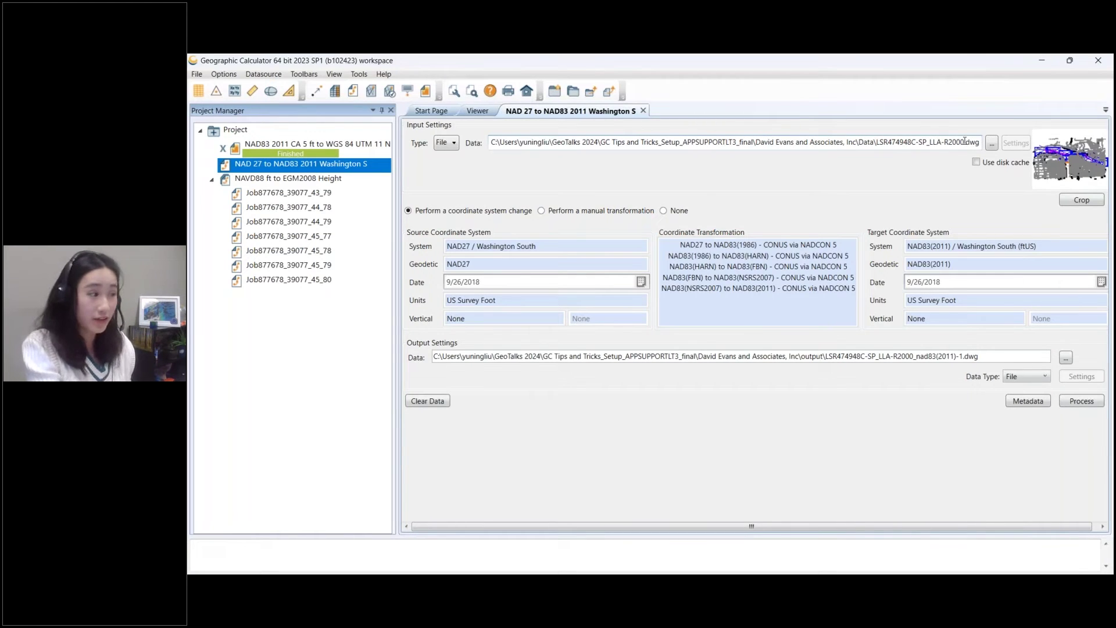
triple_click(756, 144)
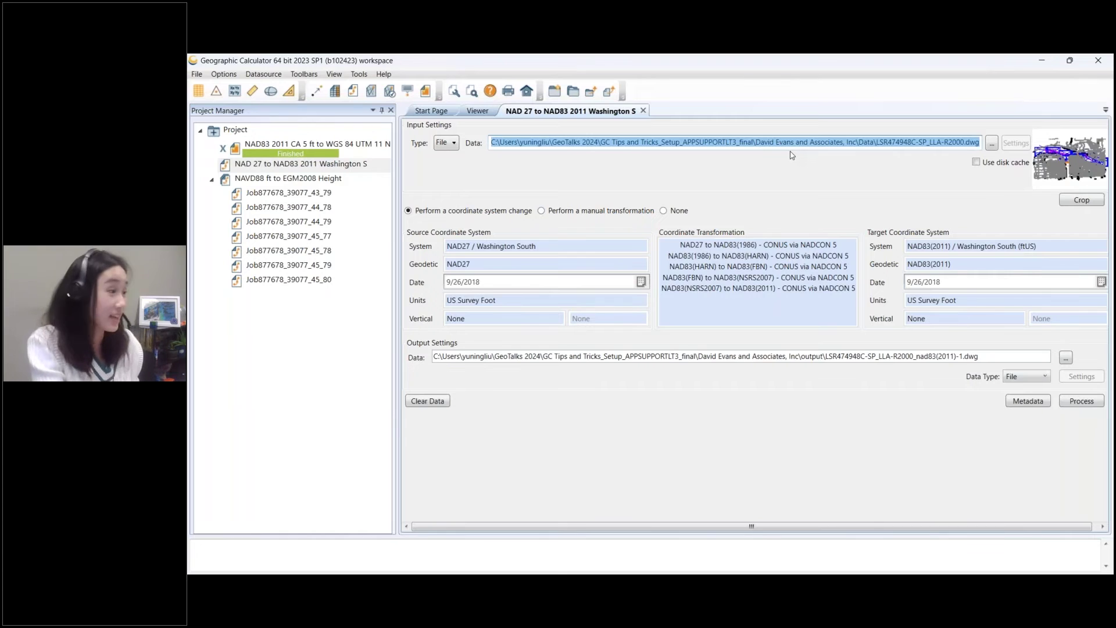
left_click(791, 159)
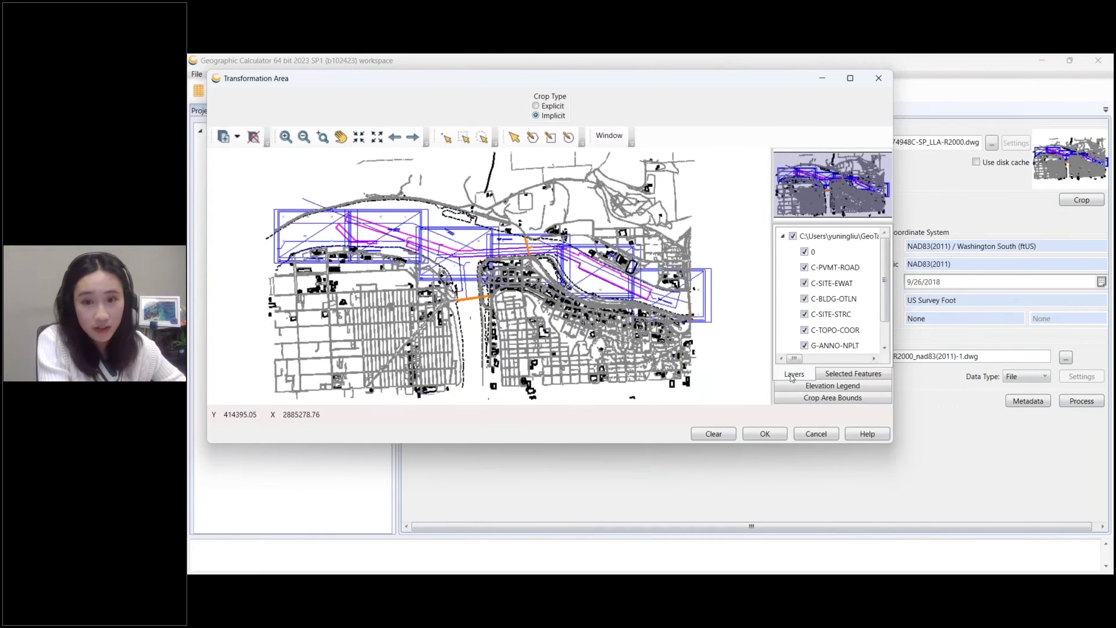
Limit the DWG crop to layers C-PVMT-ROAD, C-SITE-EWAT, C-BLDG-OTLN, C-SITE-STRC and C-CHAN-LIMT, and accept it without a crop boundary.
scroll(859, 294, "down", 1)
scroll(863, 300, "up", 1)
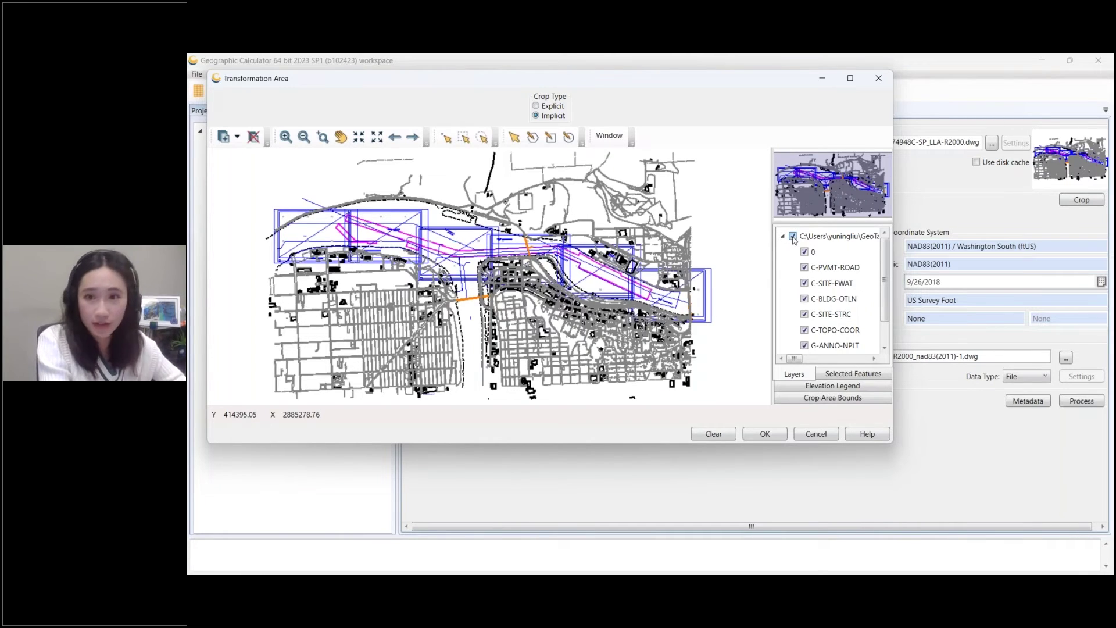
left_click(793, 238)
left_click(805, 268)
left_click(805, 283)
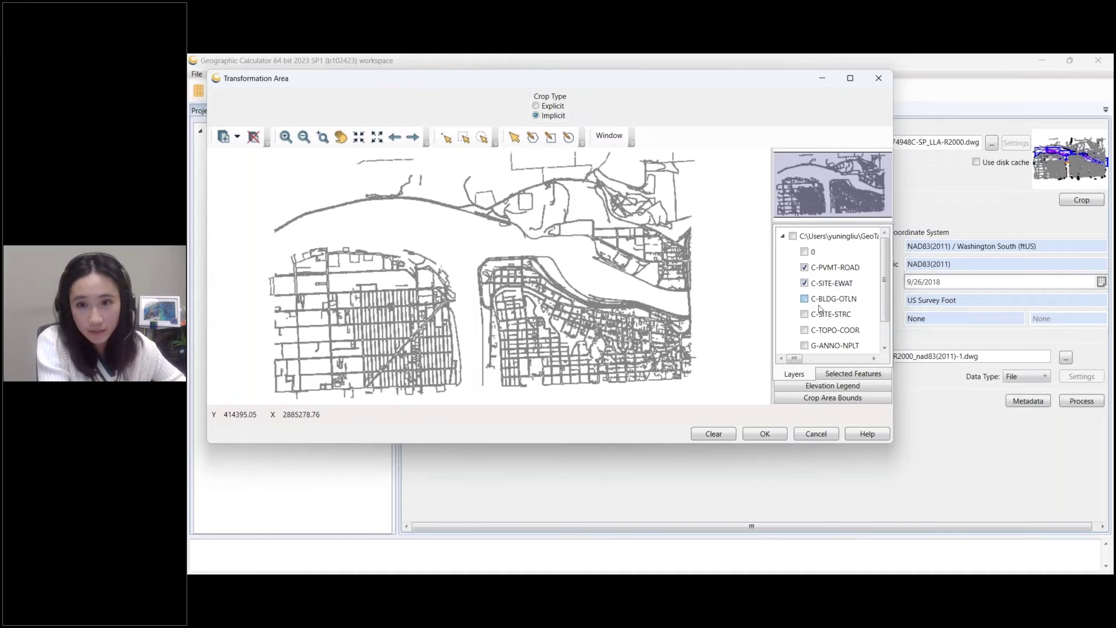
left_click_drag(805, 299, 802, 350)
left_click(804, 348)
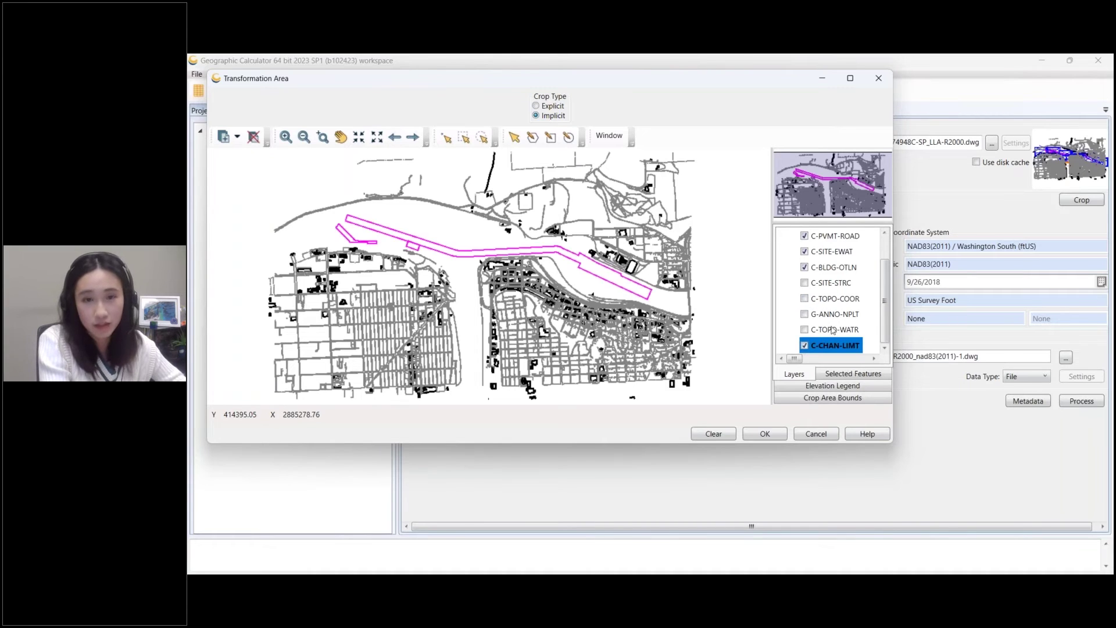
scroll(808, 314, "up", 2)
left_click(805, 314)
scroll(835, 329, "down", 2)
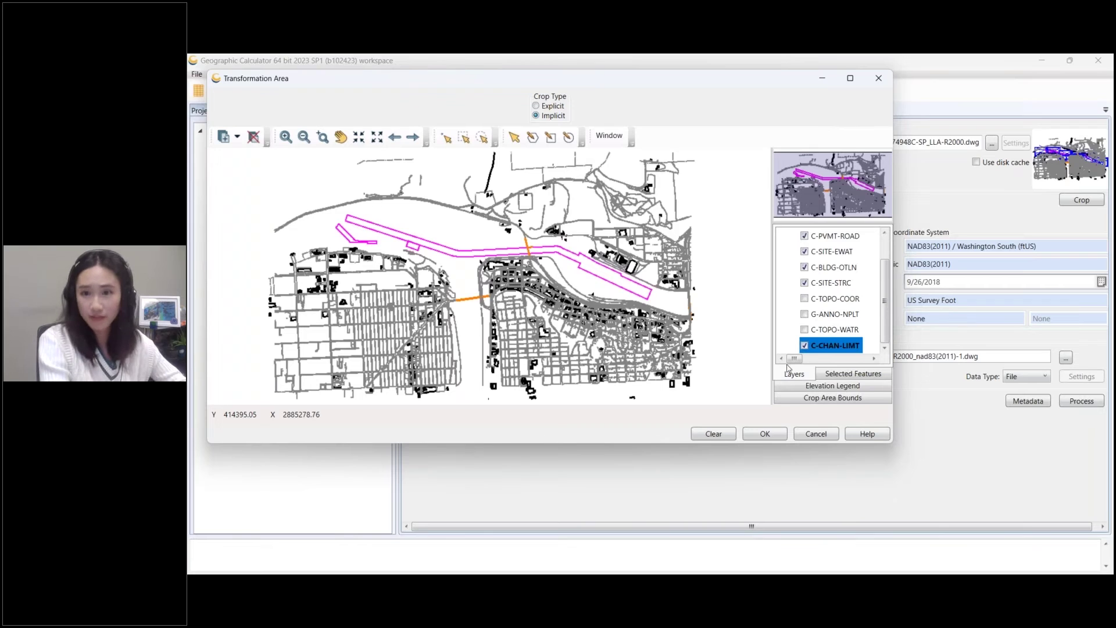
left_click(759, 437)
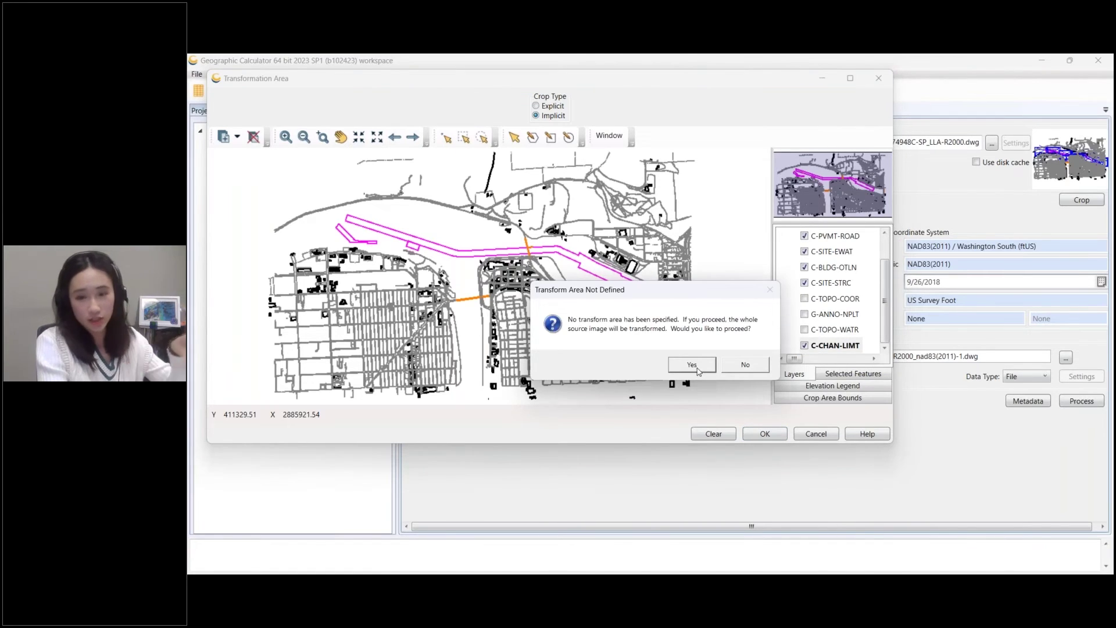
left_click(698, 370)
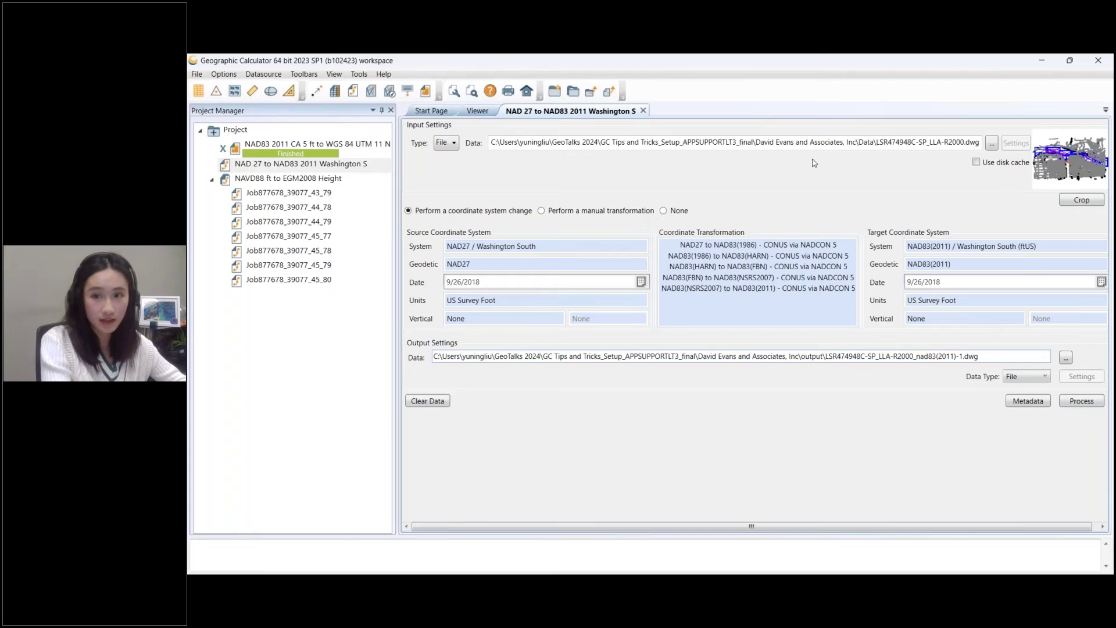
Load LSR474948C-SP_LLA-R2000_nad83(2011).dwg from the David Evans and Associates, Inc output folder into the Viewer.
left_click(486, 113)
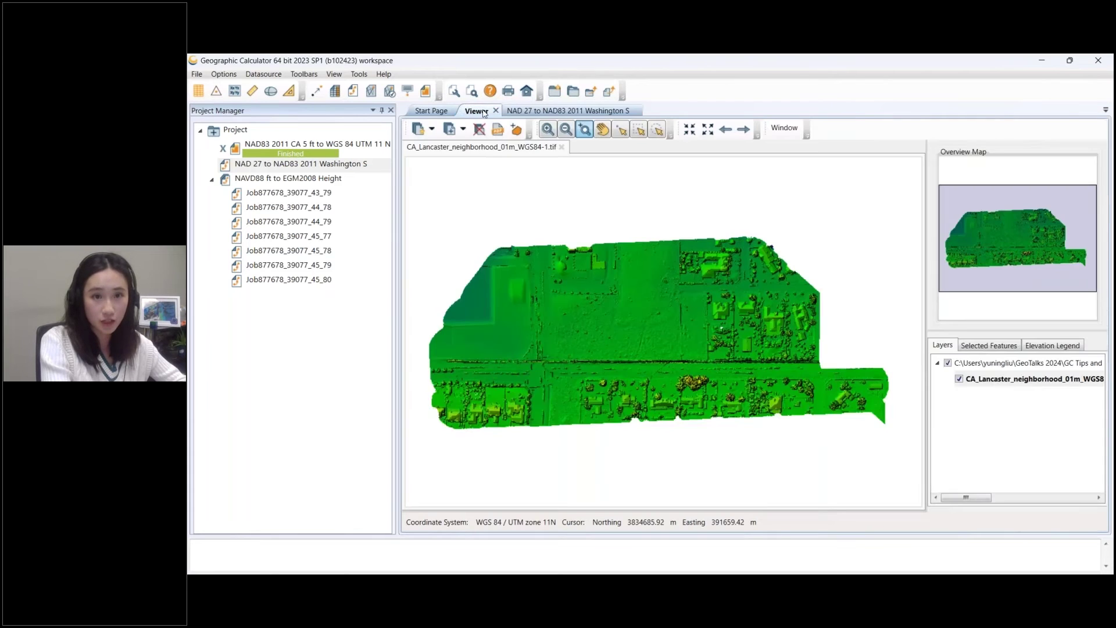
left_click(420, 129)
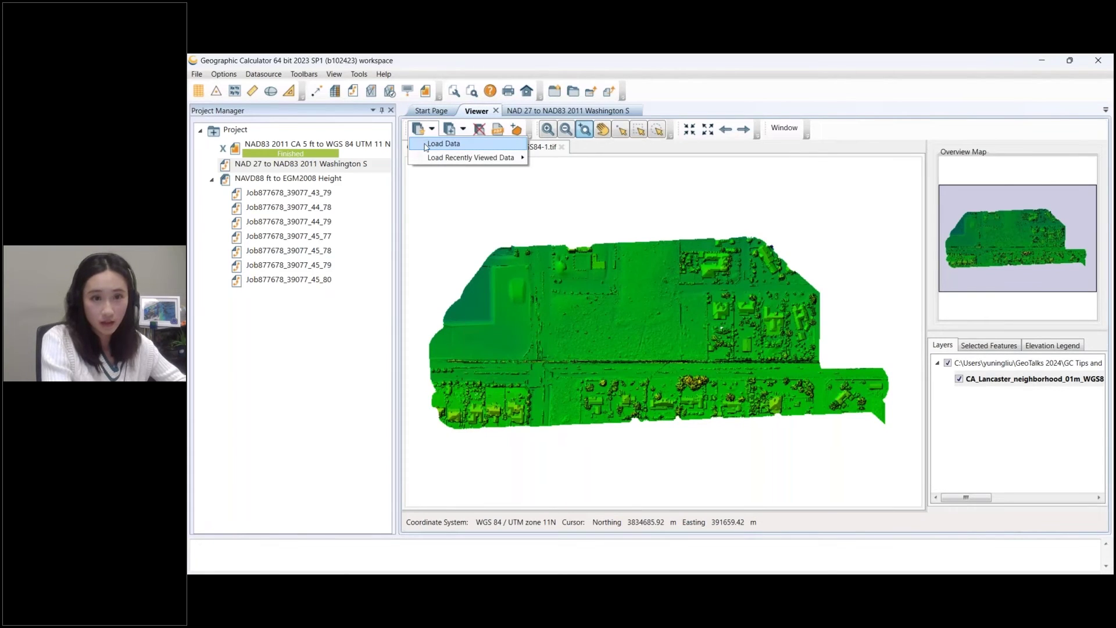
left_click(442, 144)
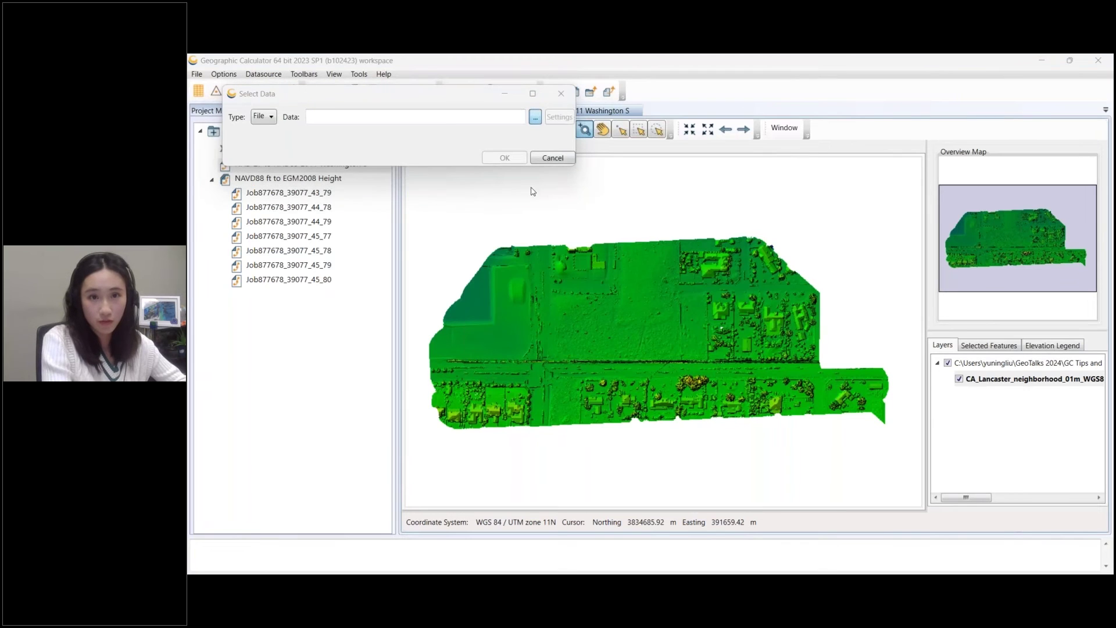
scroll(298, 252, "up", 2)
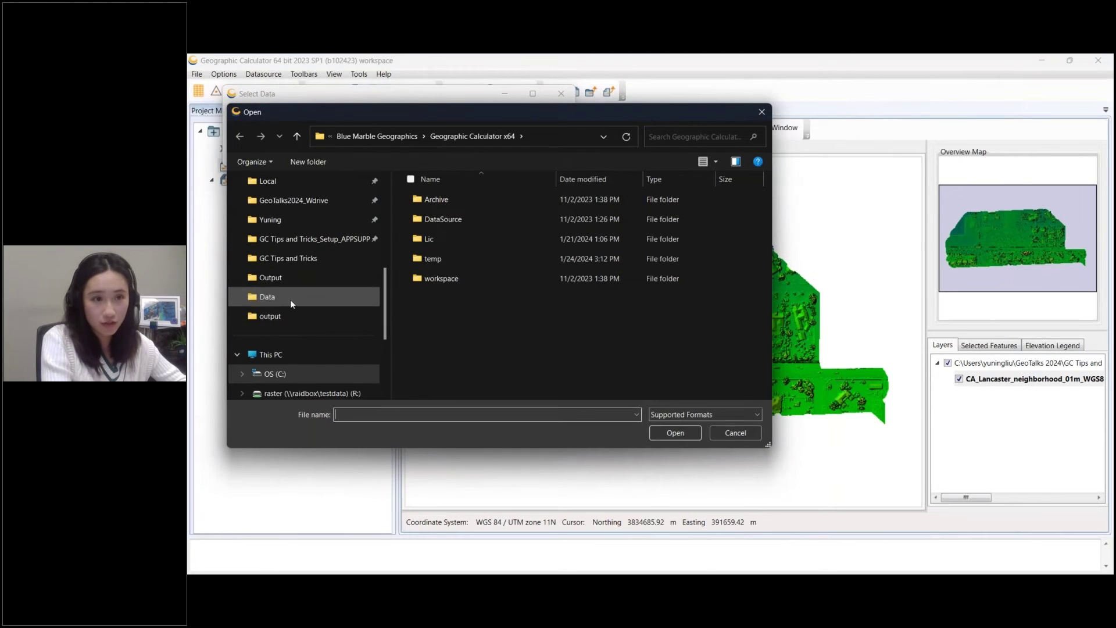
left_click(297, 238)
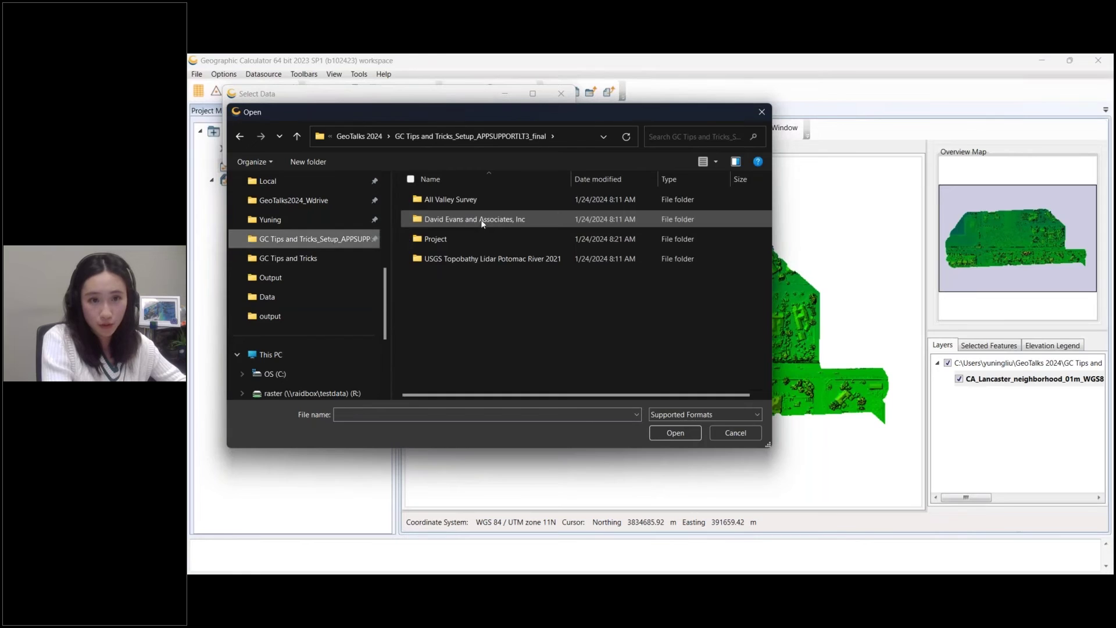
double_click(482, 221)
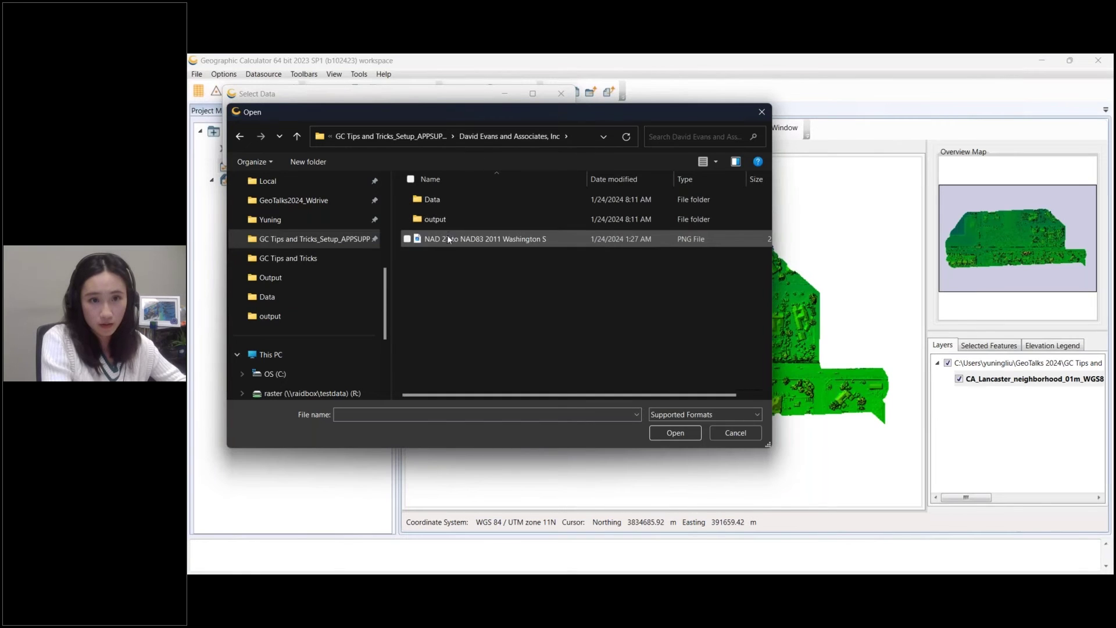
double_click(449, 219)
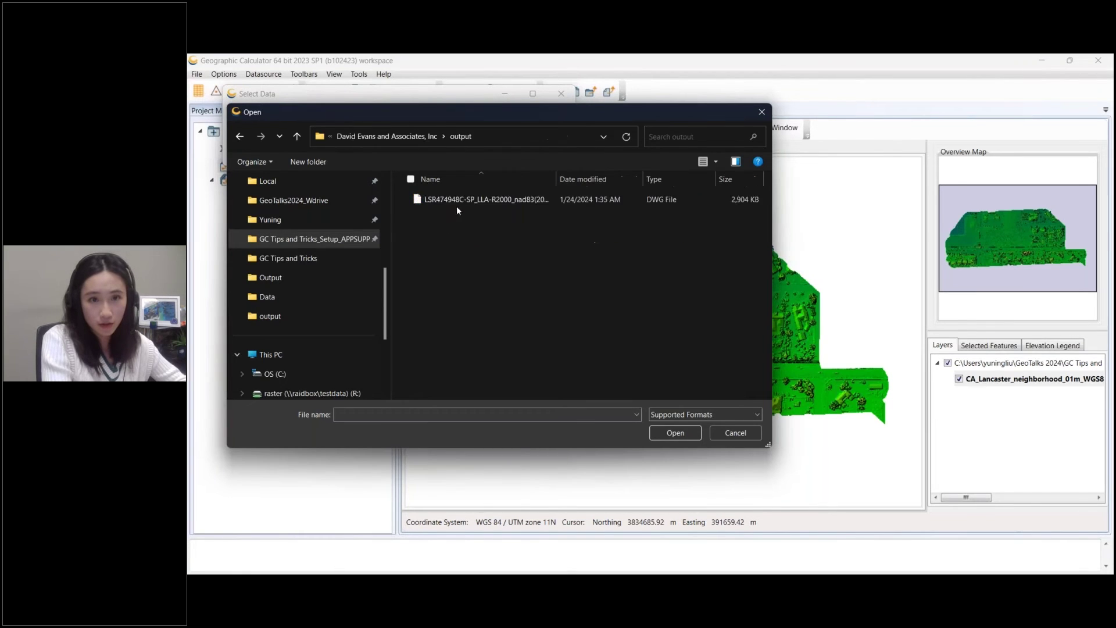
left_click(546, 196)
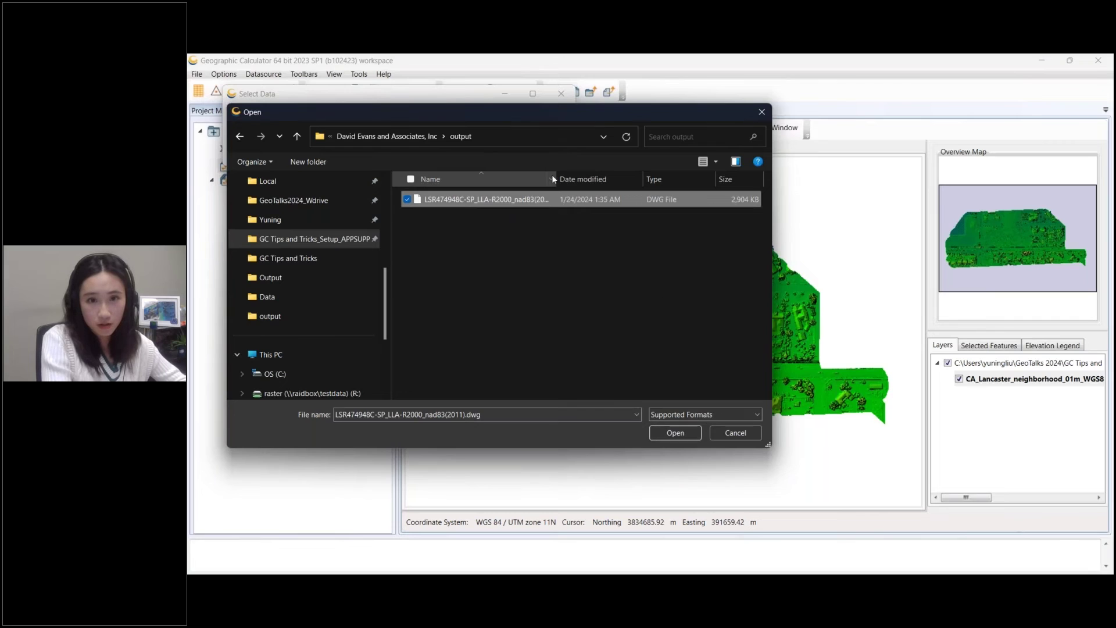
left_click_drag(556, 175, 637, 176)
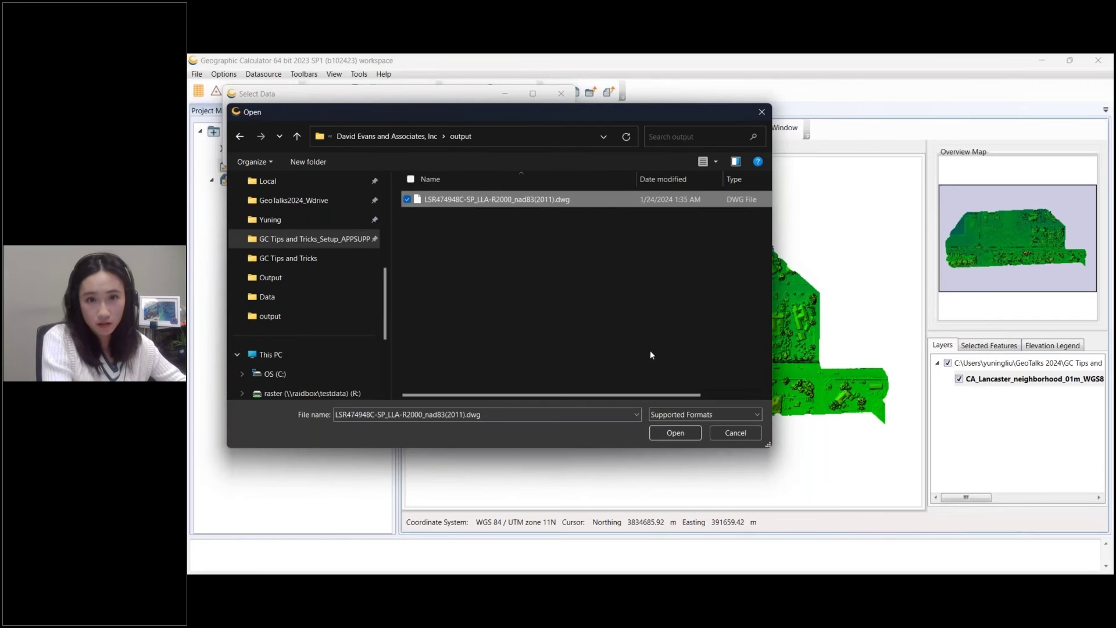
left_click(673, 433)
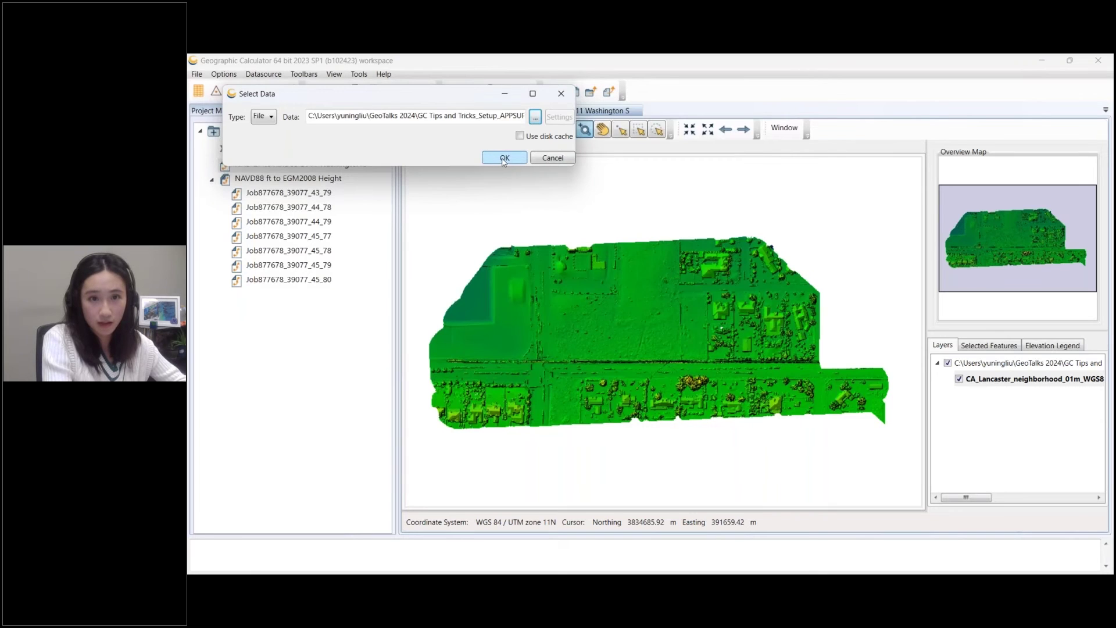
left_click(504, 158)
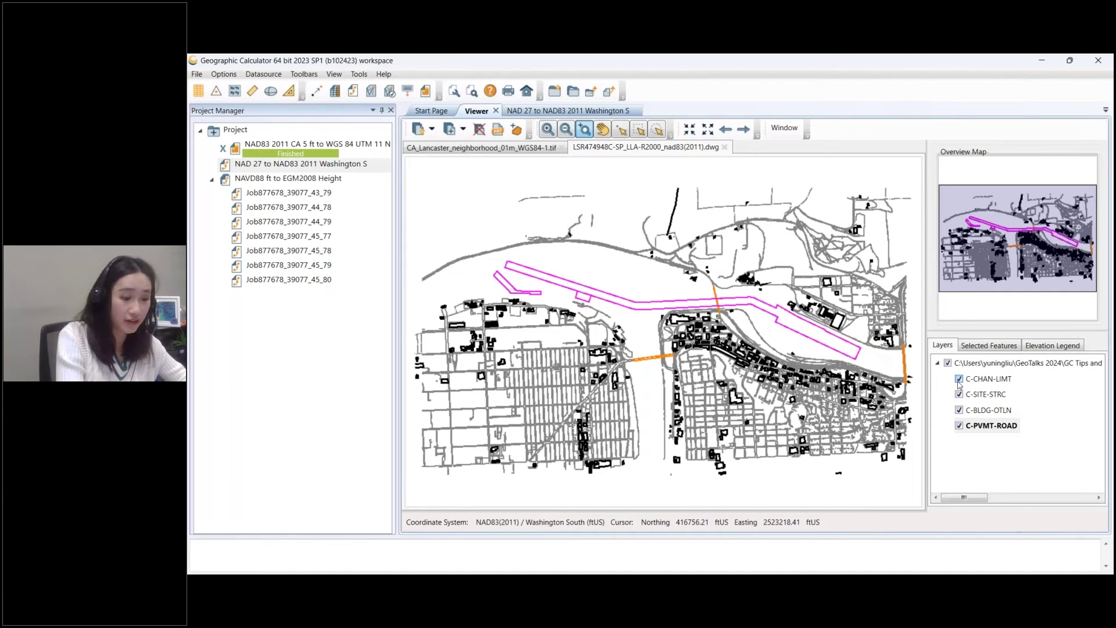
Open jobs Job877678_39077_44_78 and Job877678_39077_45_77 in the NAVD88 ft to EGM2008 Height batch to examine their settings.
left_click(270, 183)
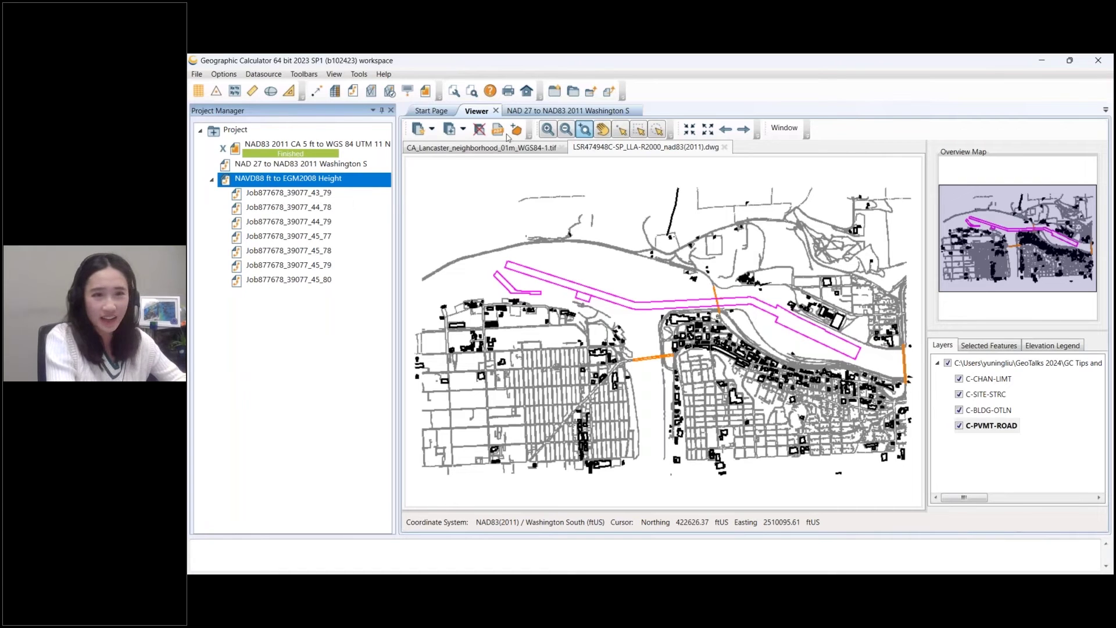
double_click(296, 212)
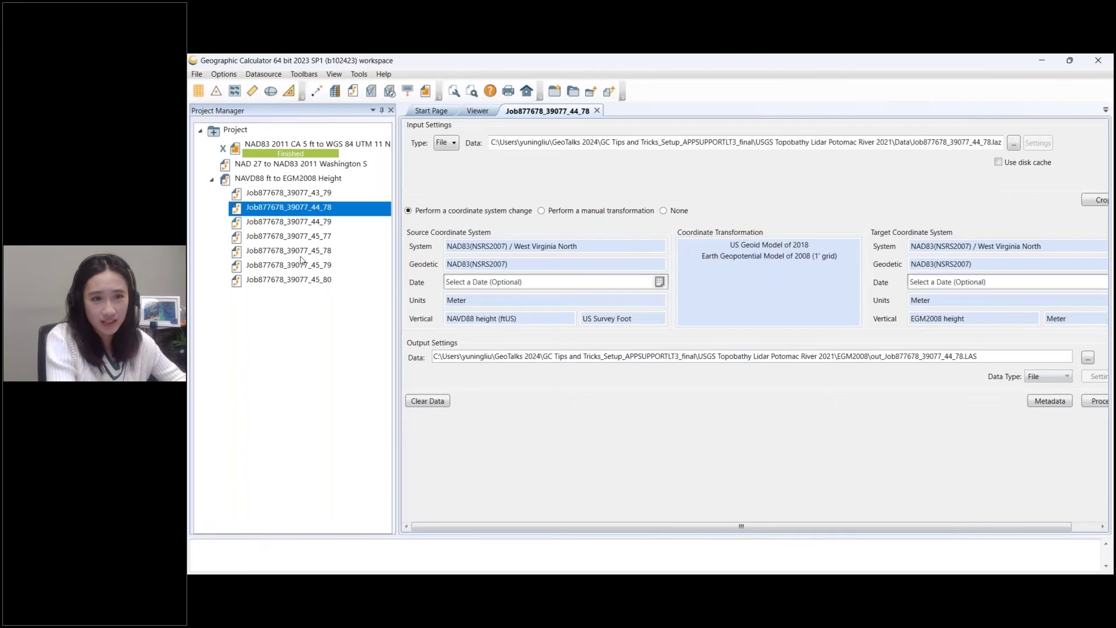
double_click(300, 239)
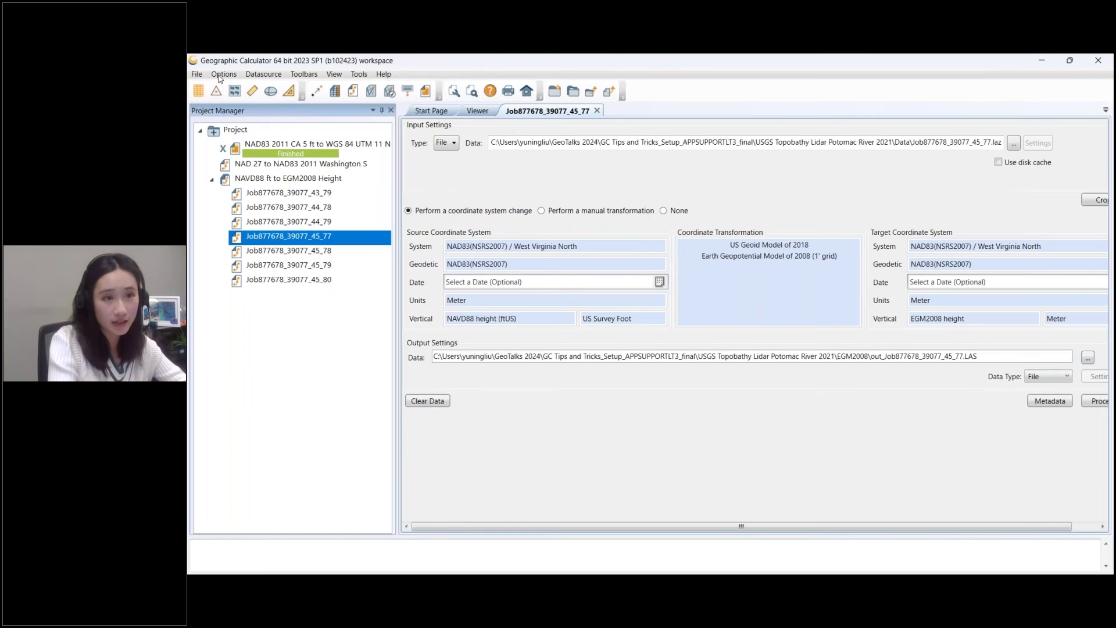
Create a Batch Vector Data Conversion in the project and open its Batch Add setup.
right_click(237, 133)
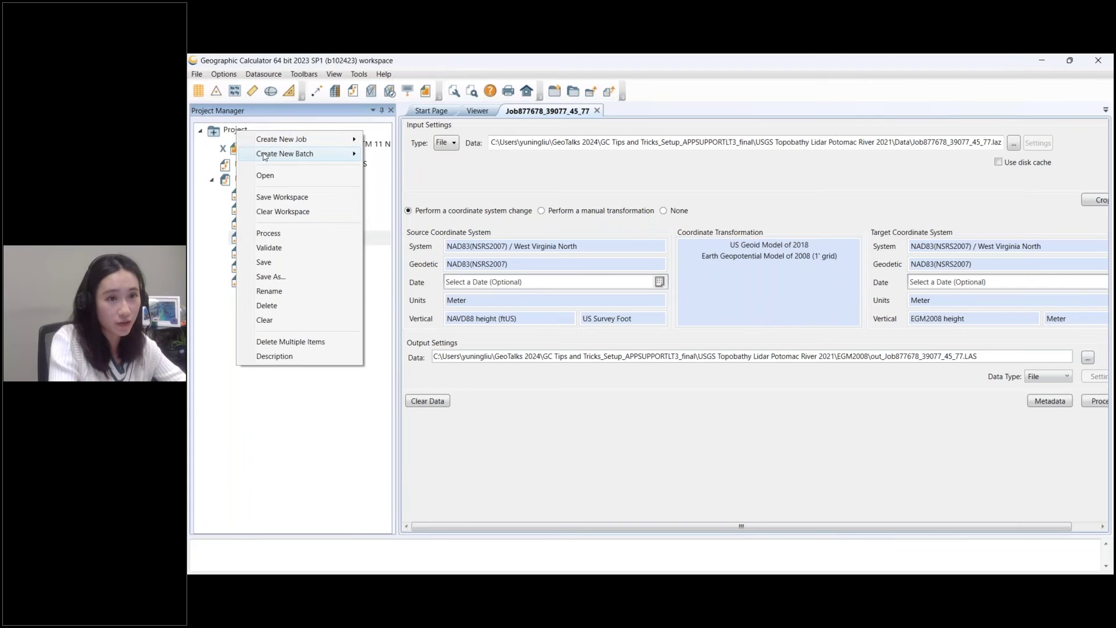
mouse_move(267, 155)
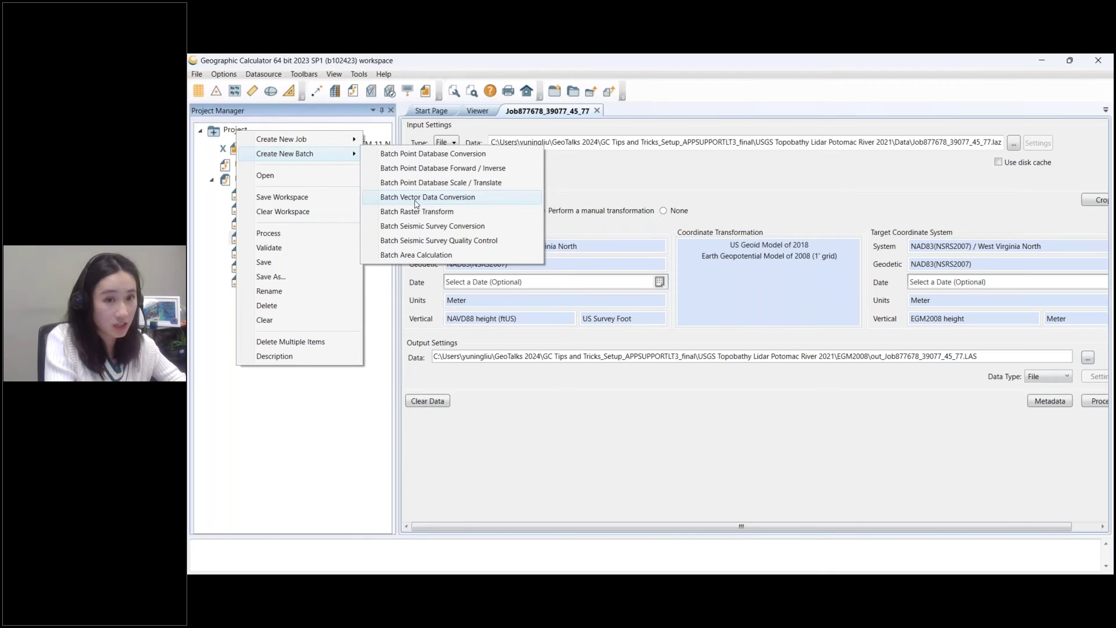
left_click(415, 199)
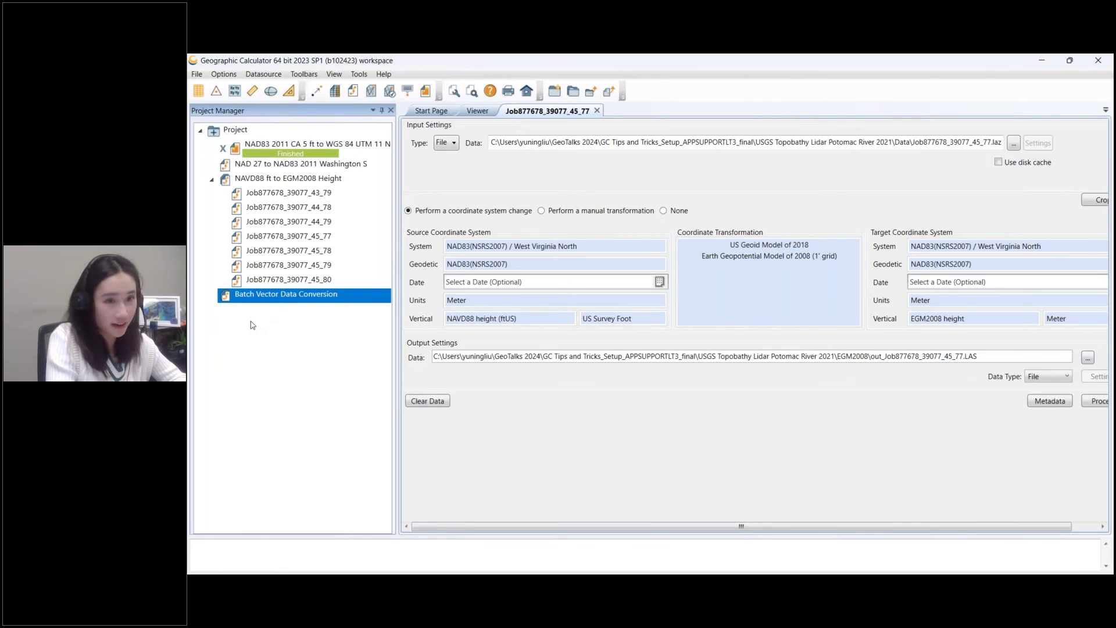
right_click(276, 301)
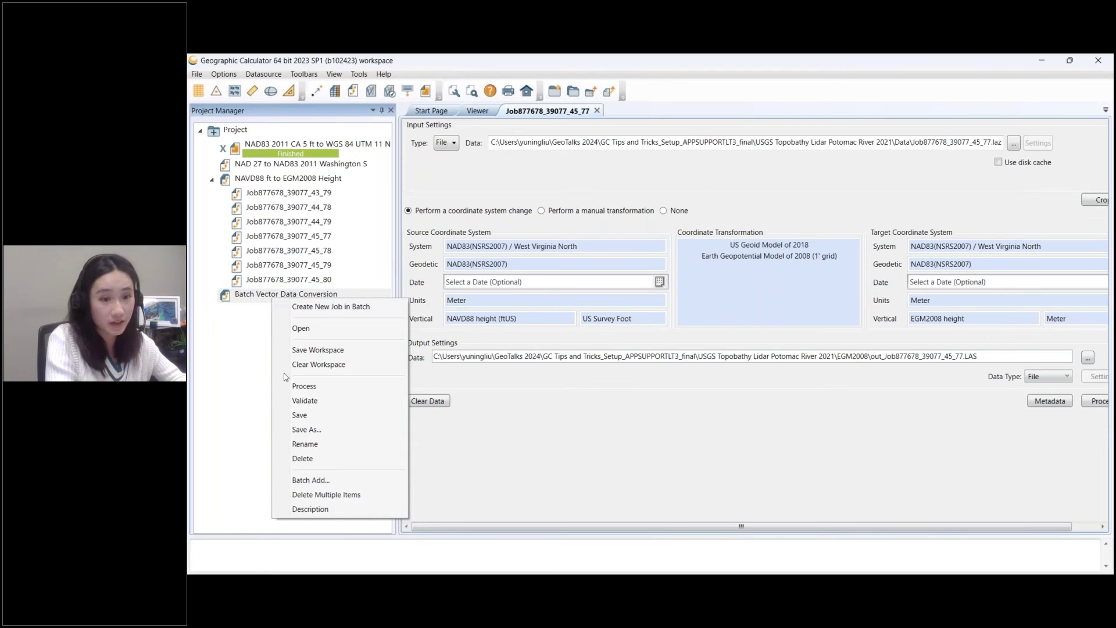
left_click(307, 482)
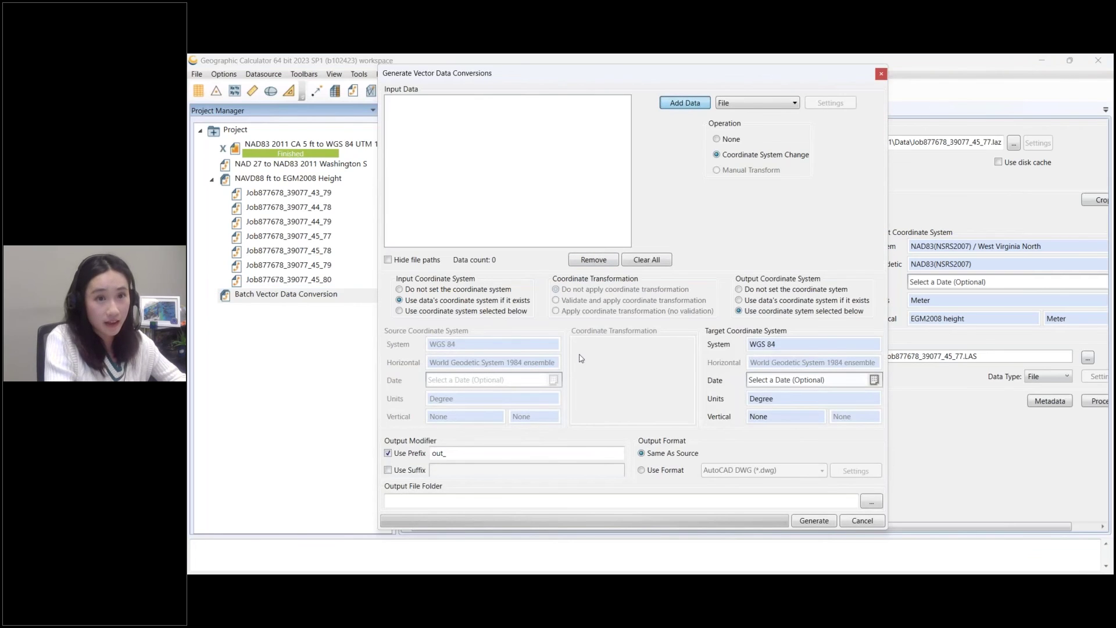
Add all seven LAZ files from the USGS Topobathy Lidar Potomac River 2021 Data folder as batch input.
double_click(544, 155)
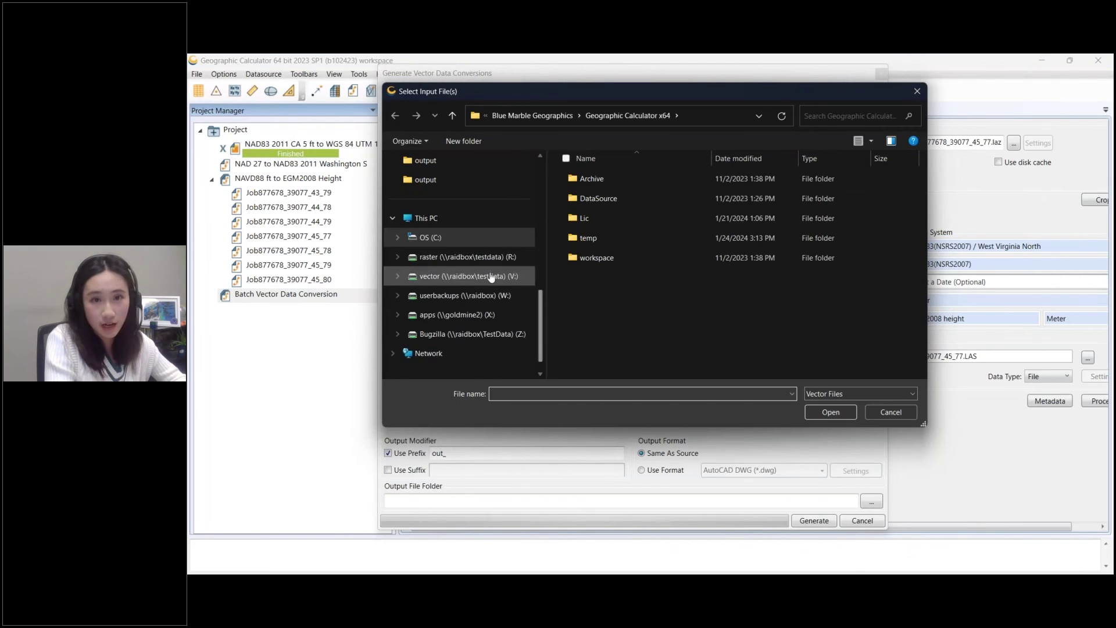
scroll(491, 279, "up", 3)
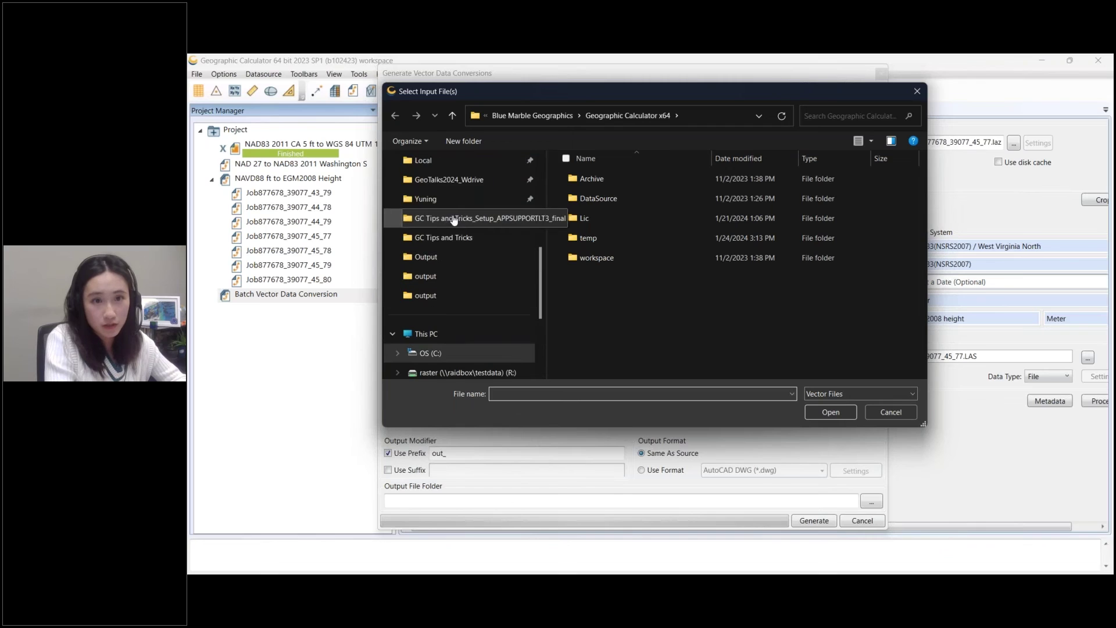
left_click(454, 220)
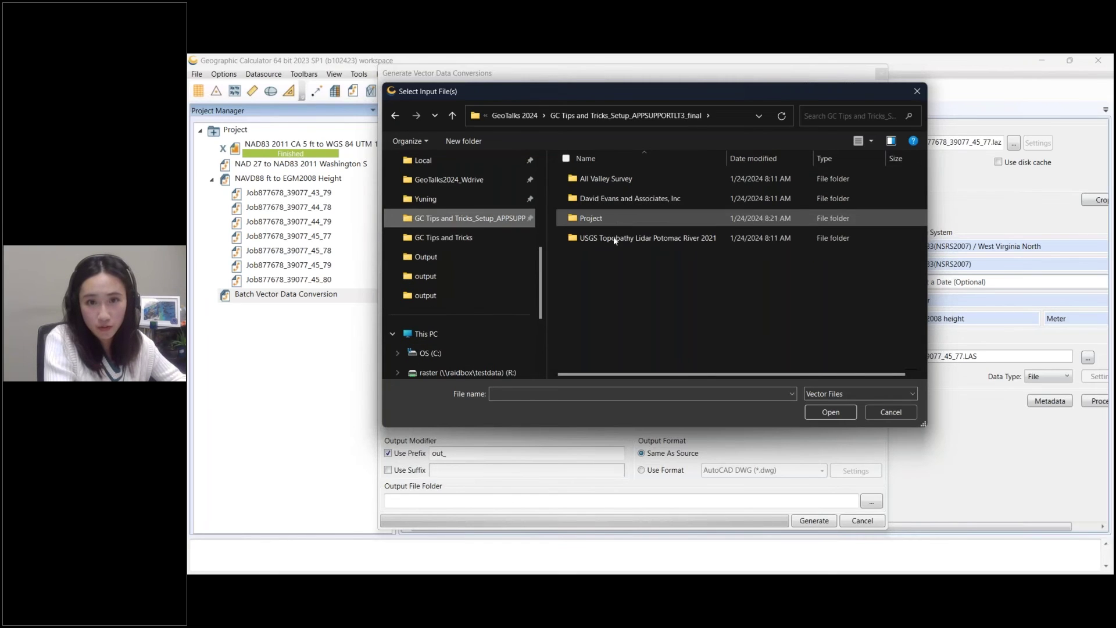
double_click(613, 238)
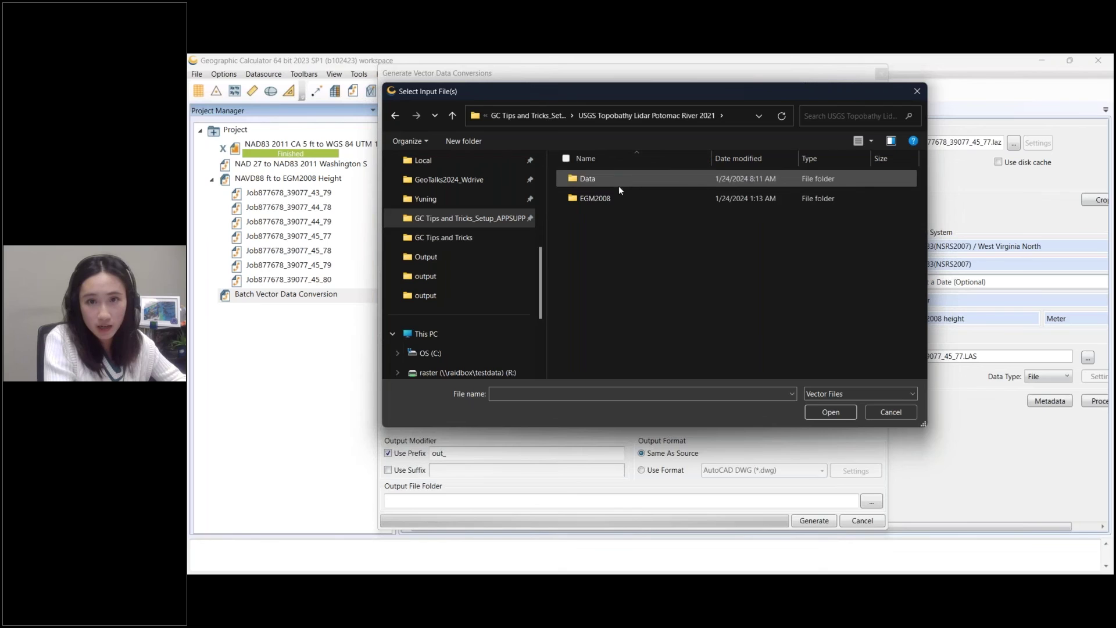
double_click(620, 179)
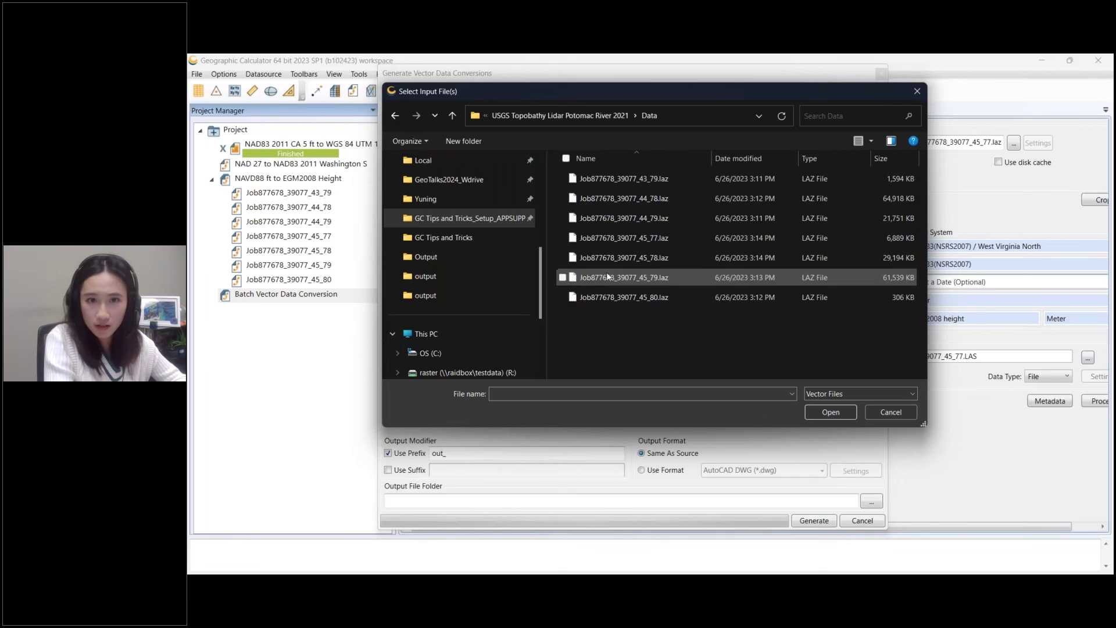
left_click_drag(608, 327, 616, 174)
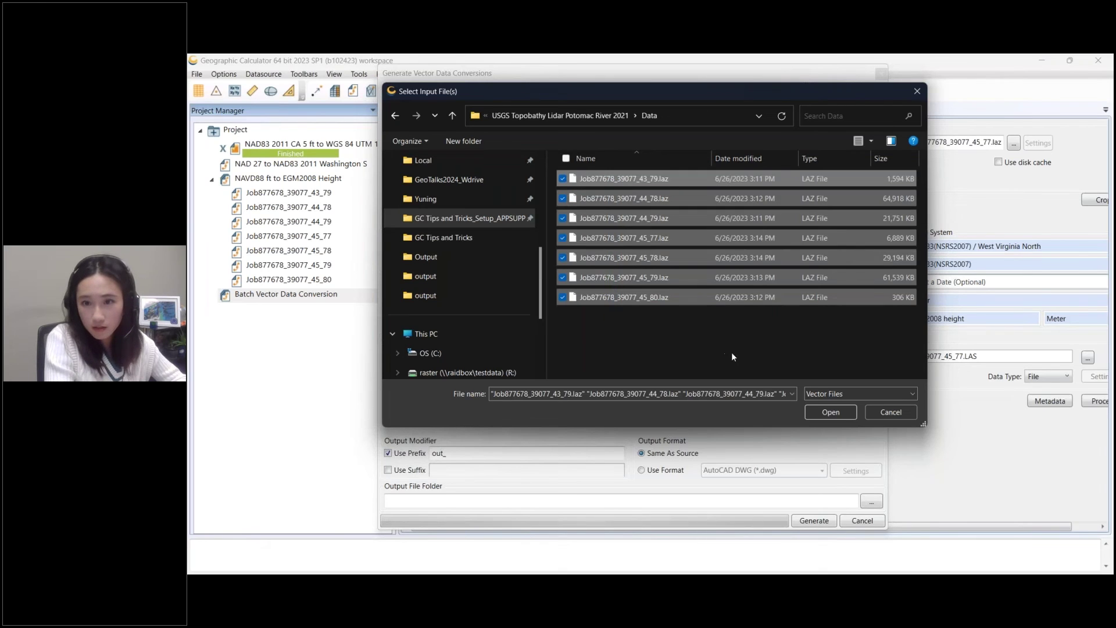
left_click(831, 412)
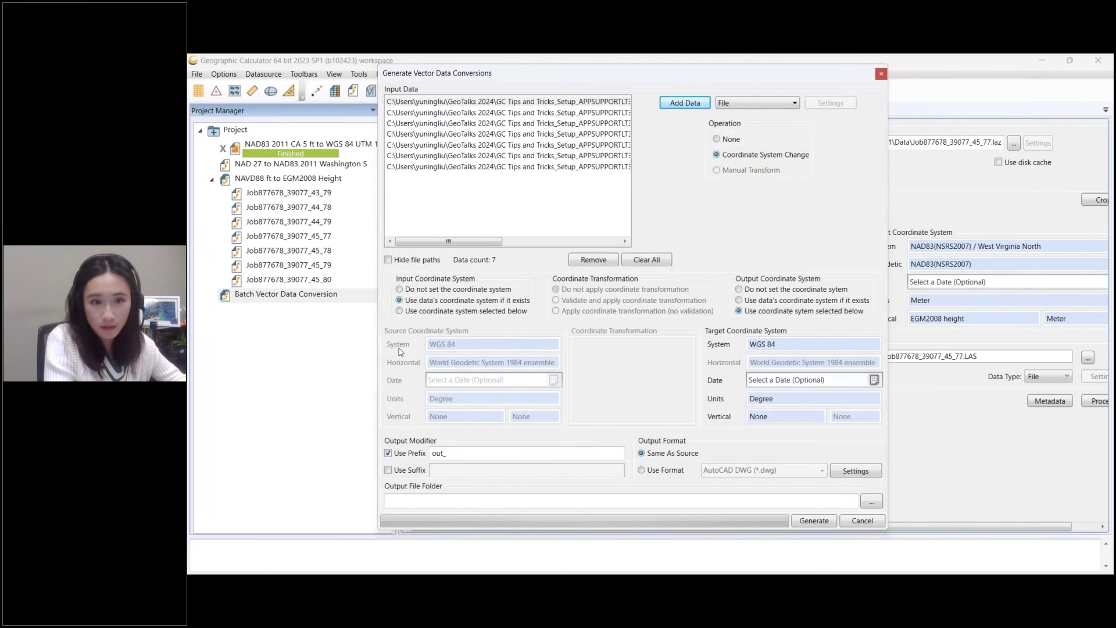
Use a selected input coordinate system, loading the source definition from import.prj and the target definition from export.wkt2 in the USGS Topobathy folder.
left_click(443, 312)
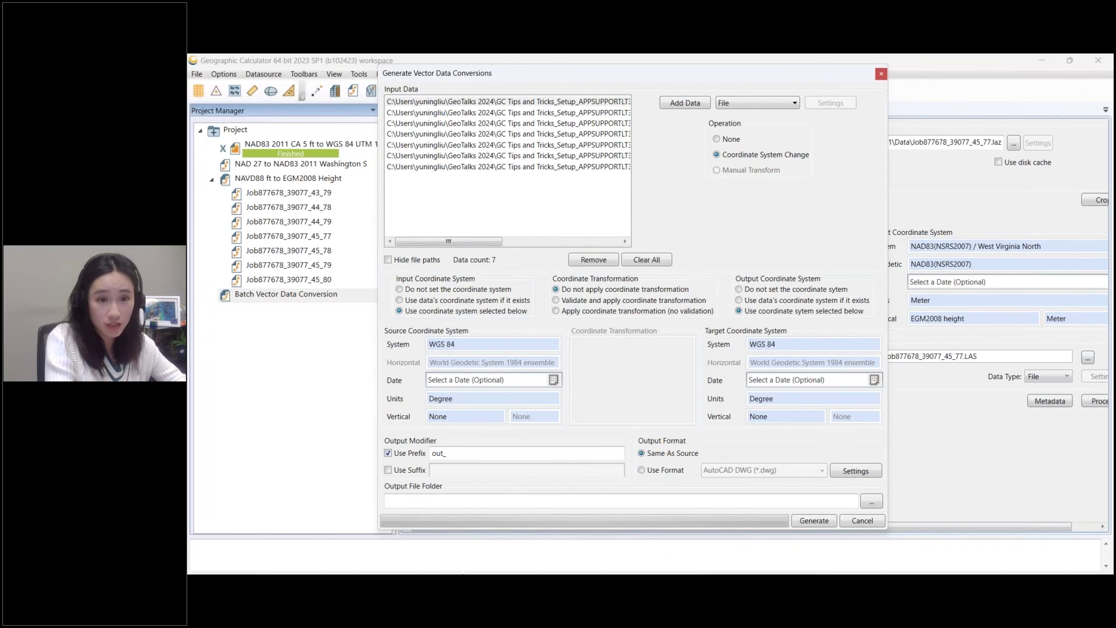
mouse_move(590, 560)
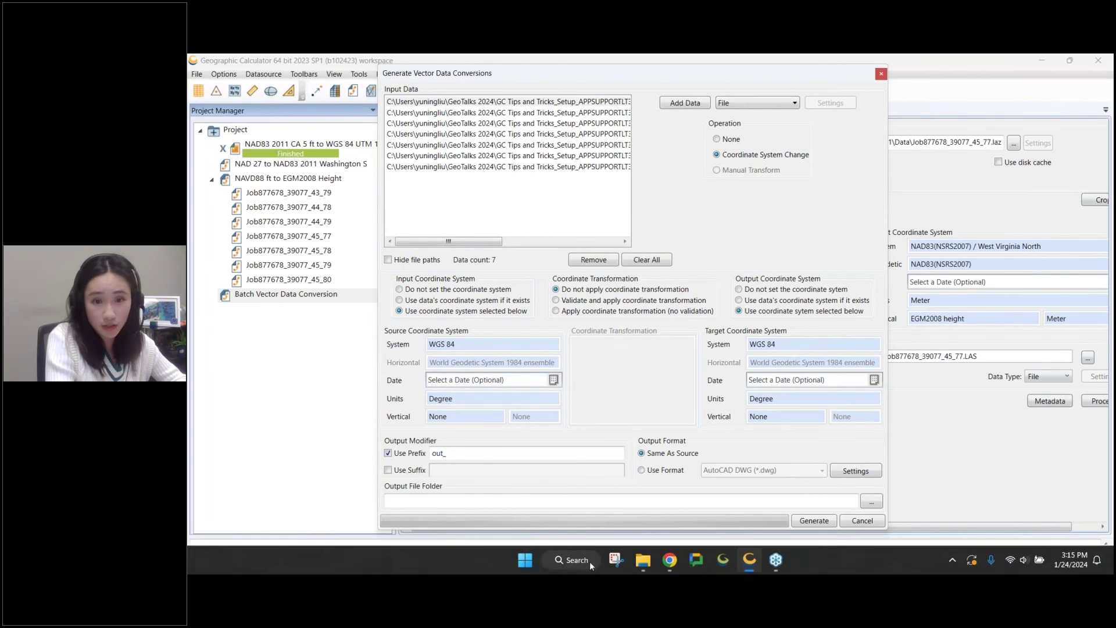
left_click(633, 560)
left_click_drag(705, 240, 819, 201)
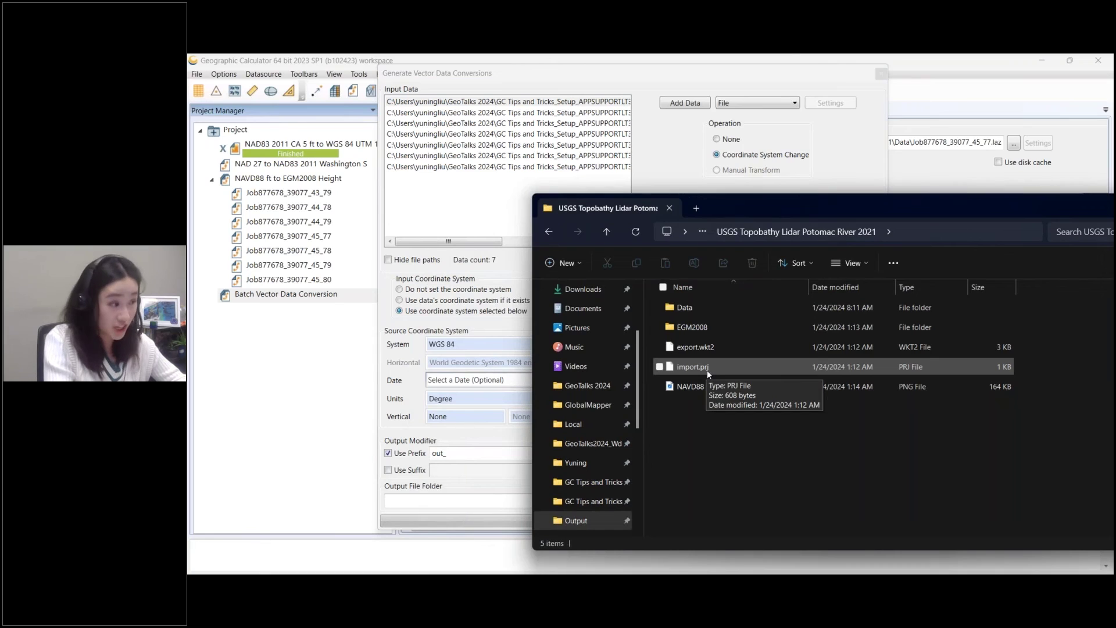
left_click_drag(707, 370, 489, 393)
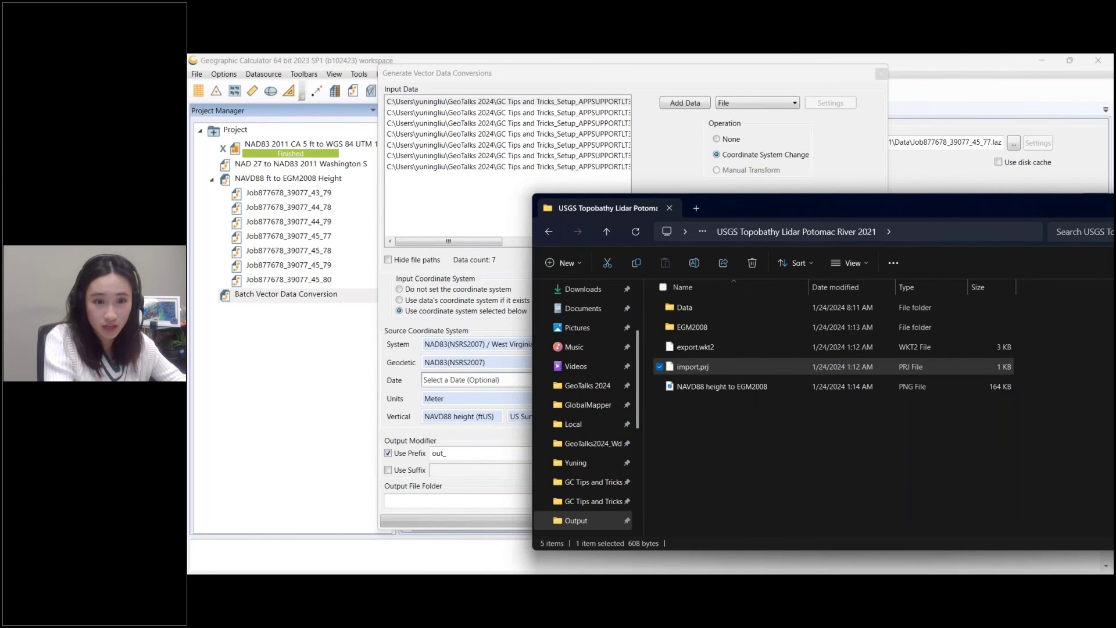
left_click_drag(755, 207, 969, 201)
left_click_drag(917, 341, 712, 244)
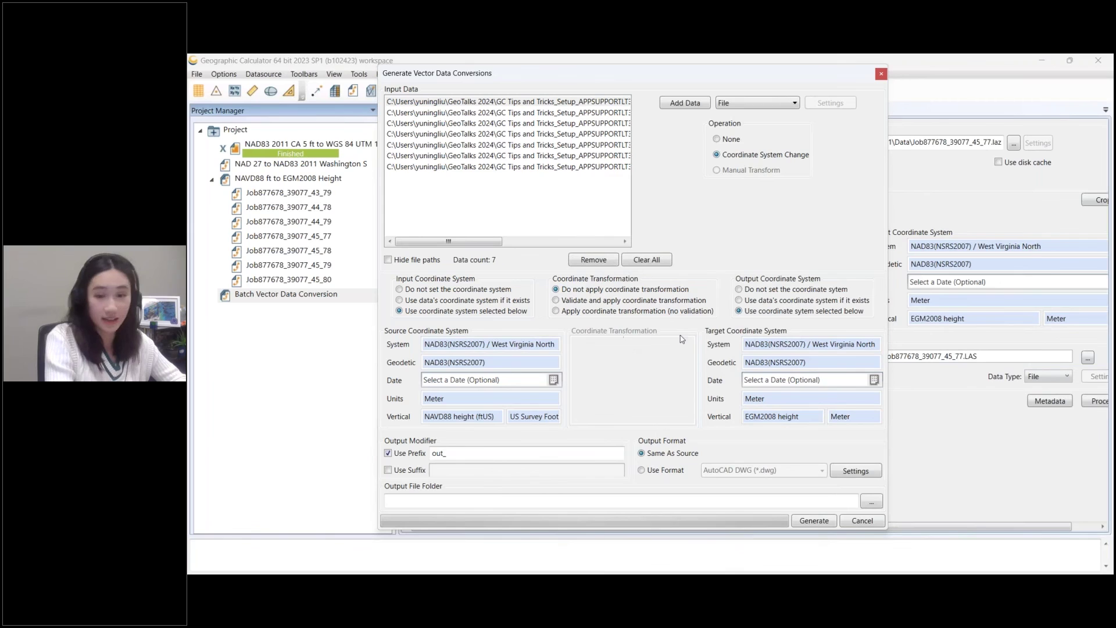
Switch the batch output to a specified format, AutoCAD DWG (*.dwg).
left_click(643, 470)
left_click(721, 474)
left_click(587, 328)
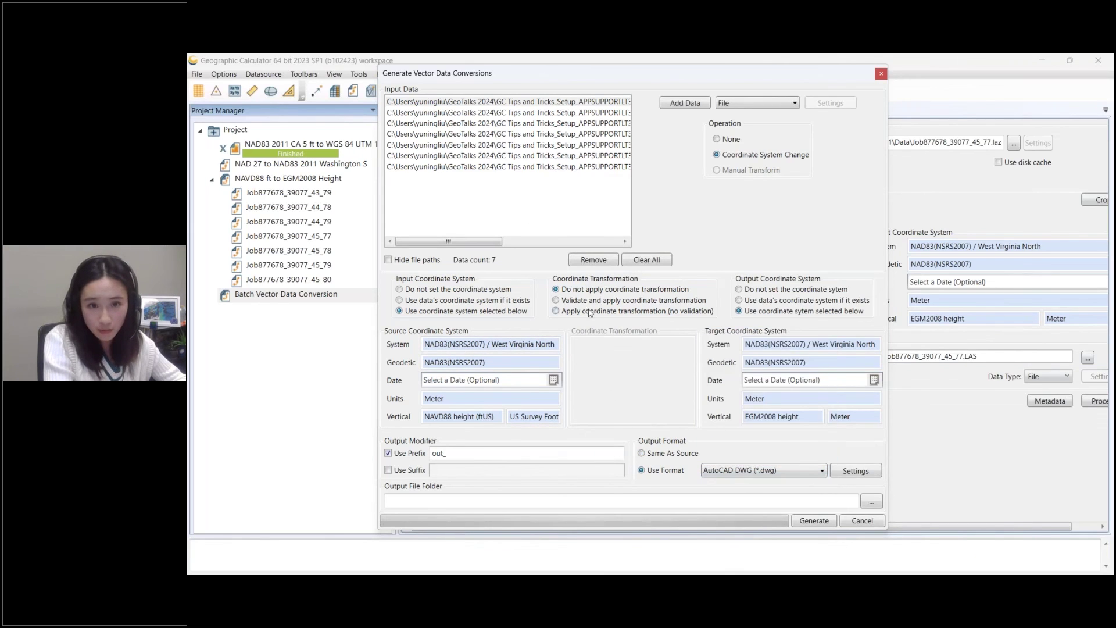
Validate and apply the coordinate transformation, selecting US Geoid Model of 2018 & Earth Geopotential Model of 2008 (1' grid).
left_click(589, 301)
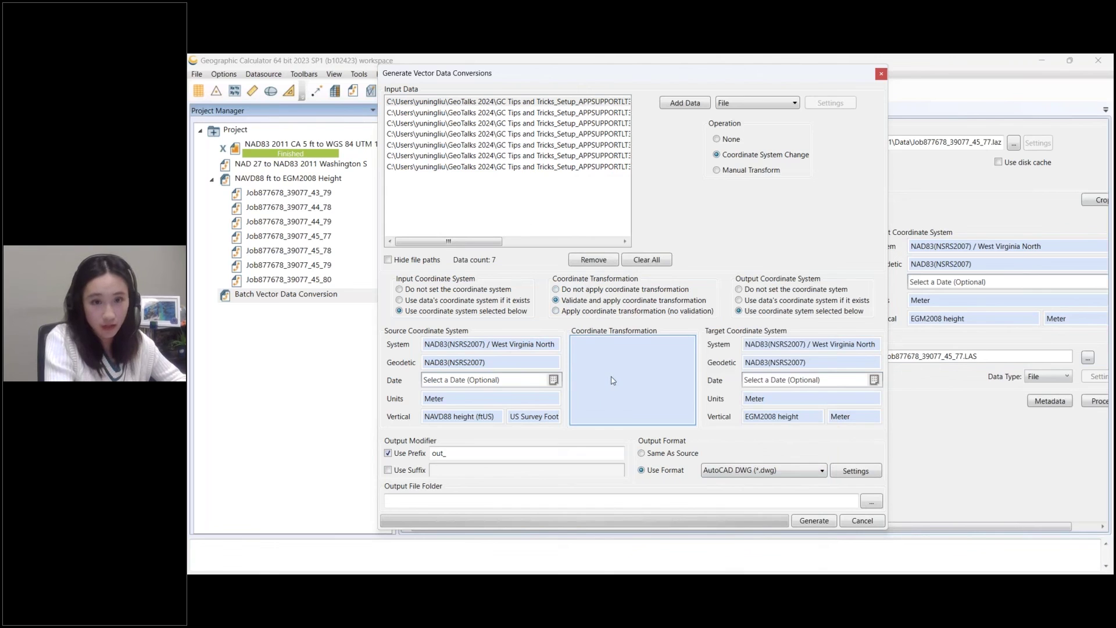
double_click(617, 373)
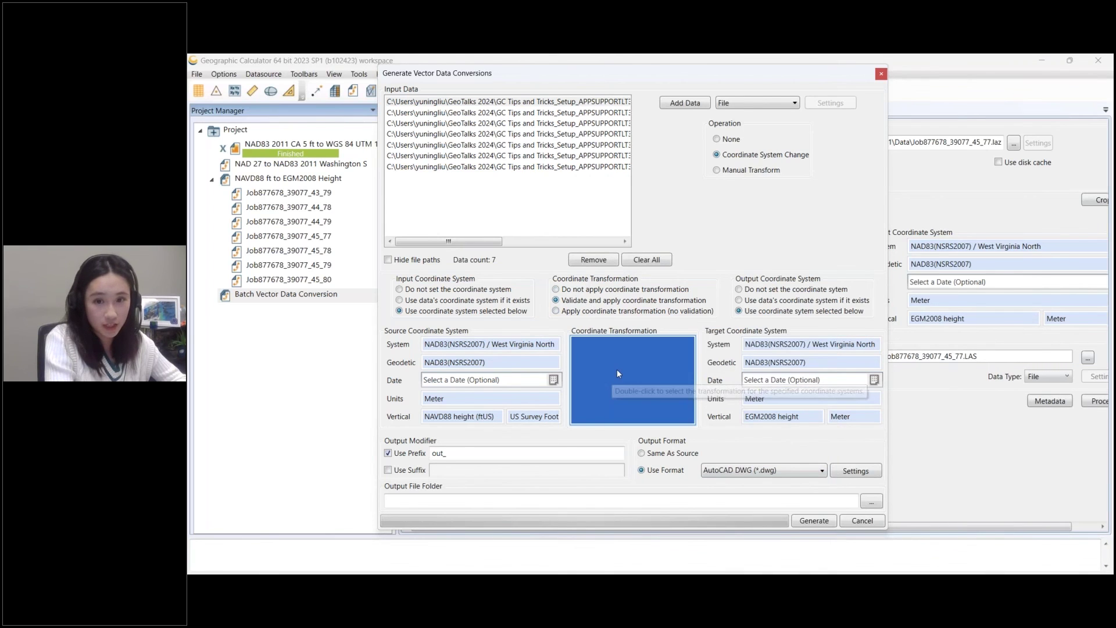
scroll(496, 228, "down", 5)
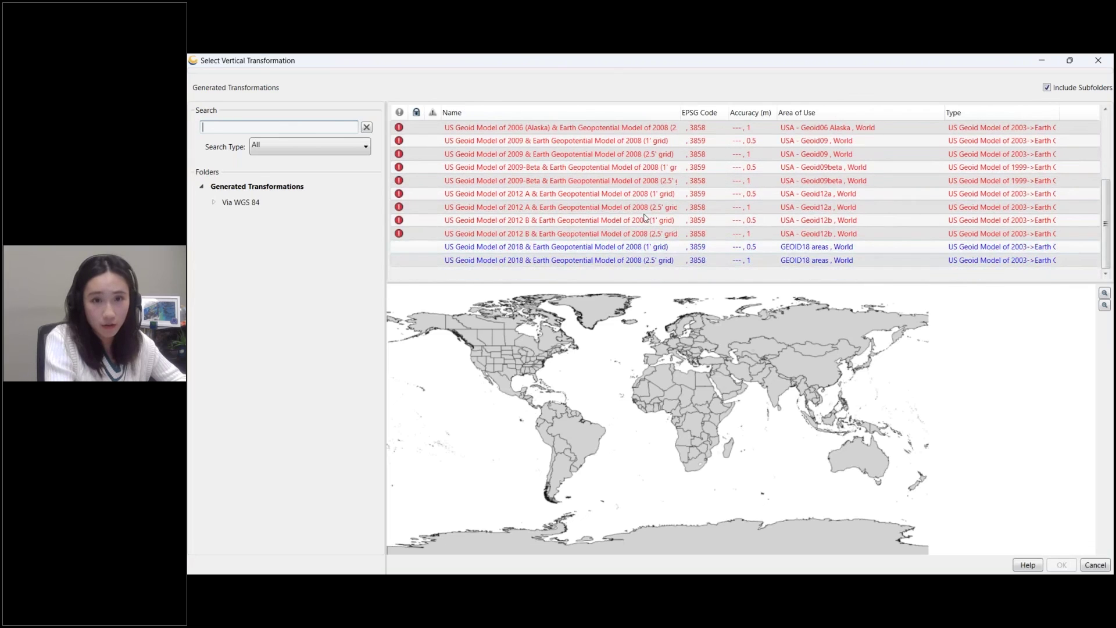
left_click(771, 248)
double_click(772, 249)
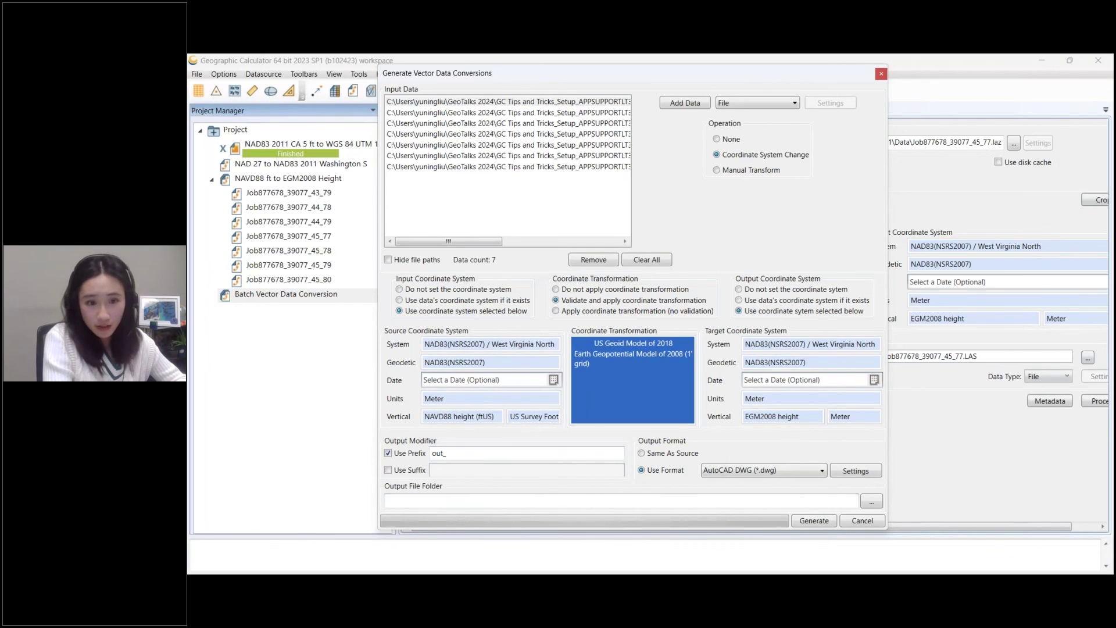
Browse for an output file folder, dismiss the choice, and cancel the vector data conversion generation.
left_click(872, 501)
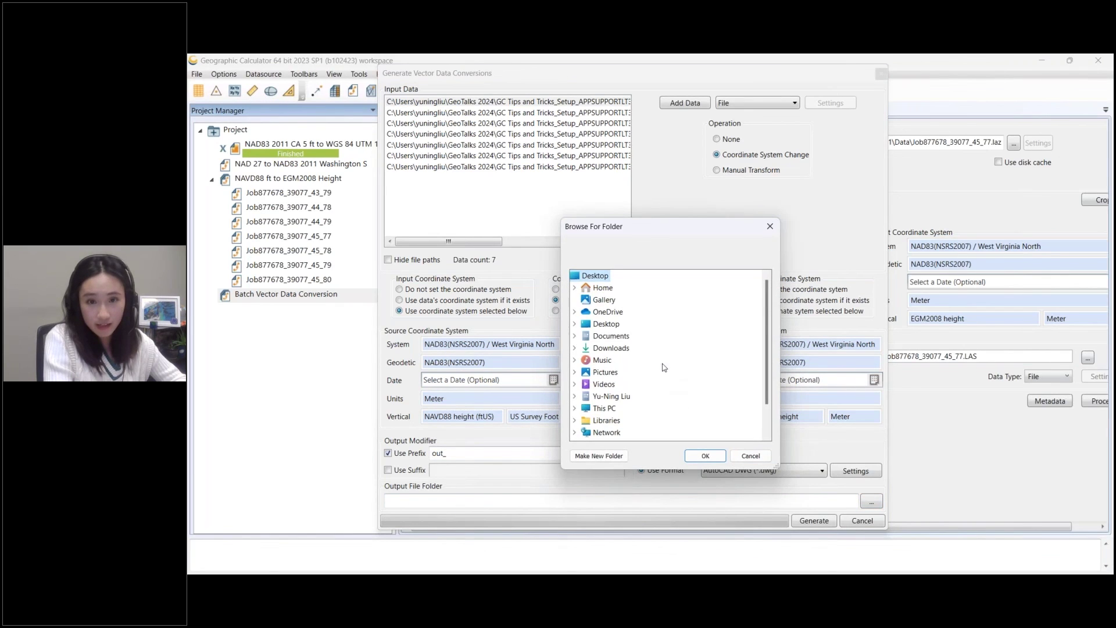
scroll(608, 410, "down", 1)
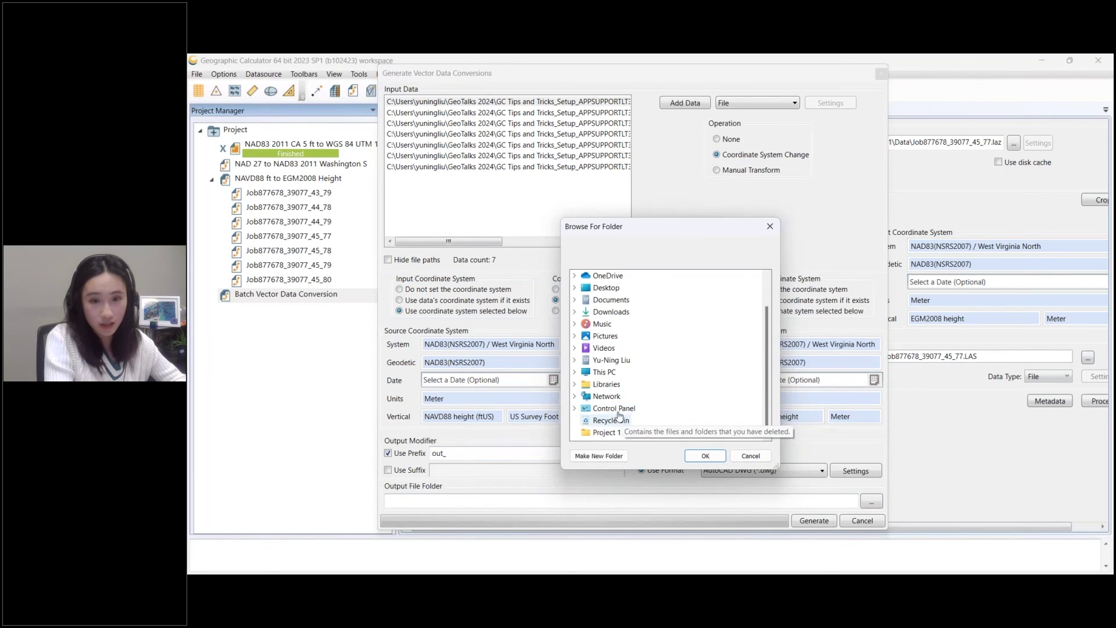
left_click(750, 457)
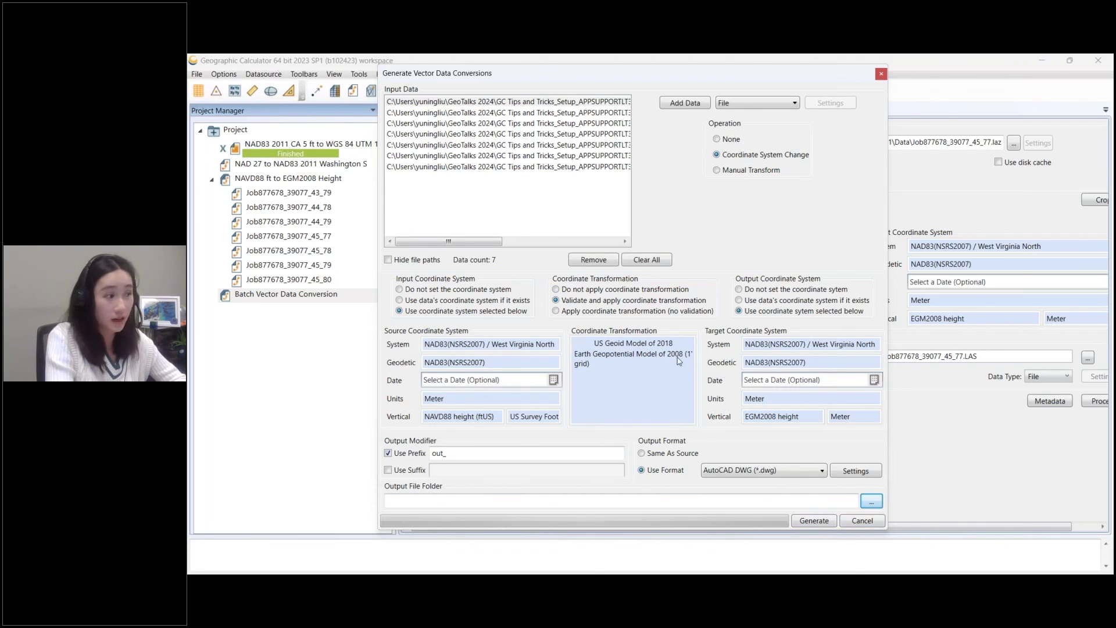
left_click(863, 521)
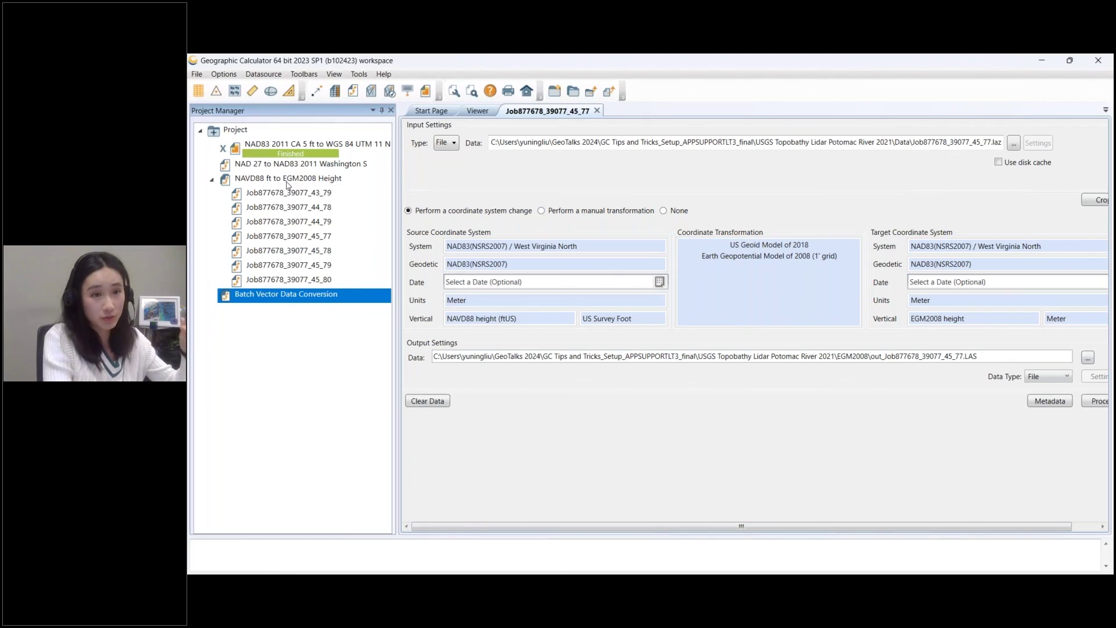
View the Job877678_39077_44_78 settings and process the whole NAVD88 ft to EGM2008 Height batch.
left_click(287, 180)
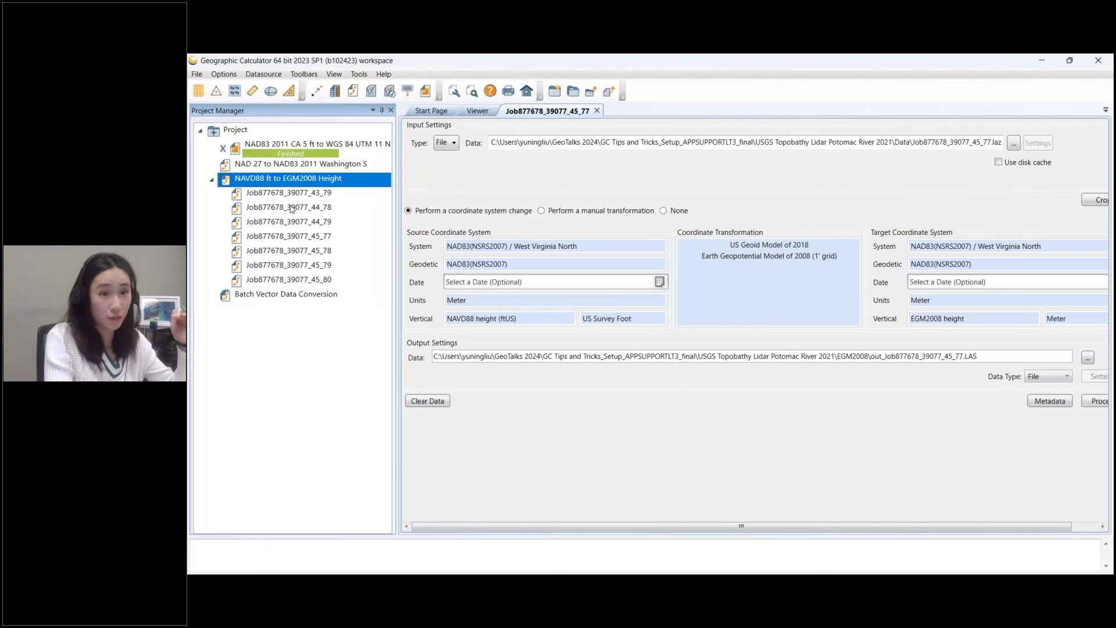
left_click(289, 207)
left_click(297, 185)
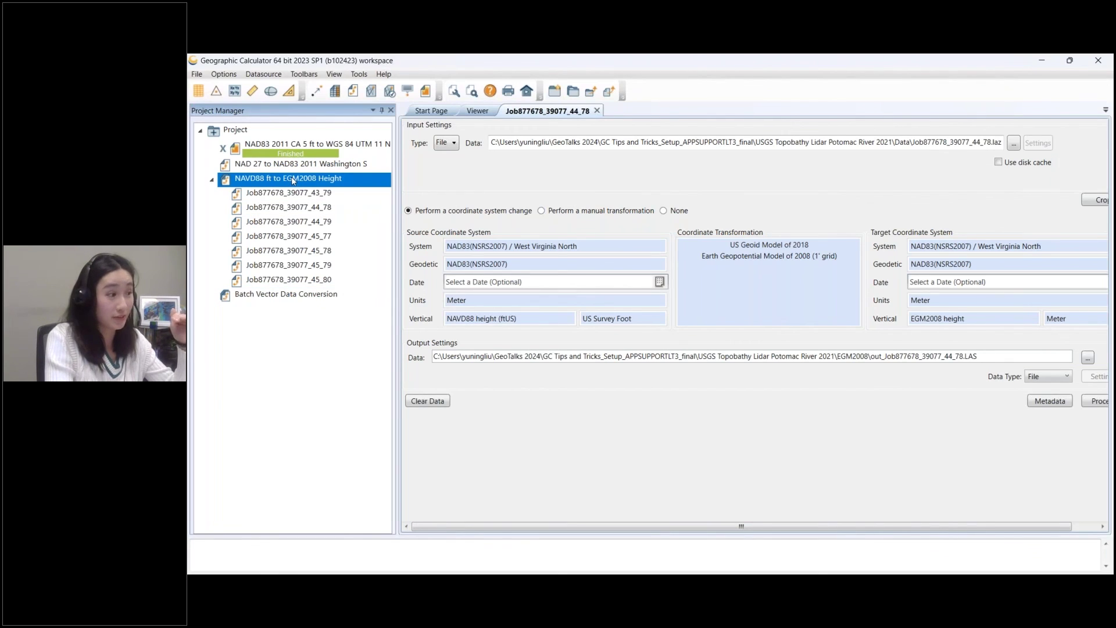
right_click(293, 180)
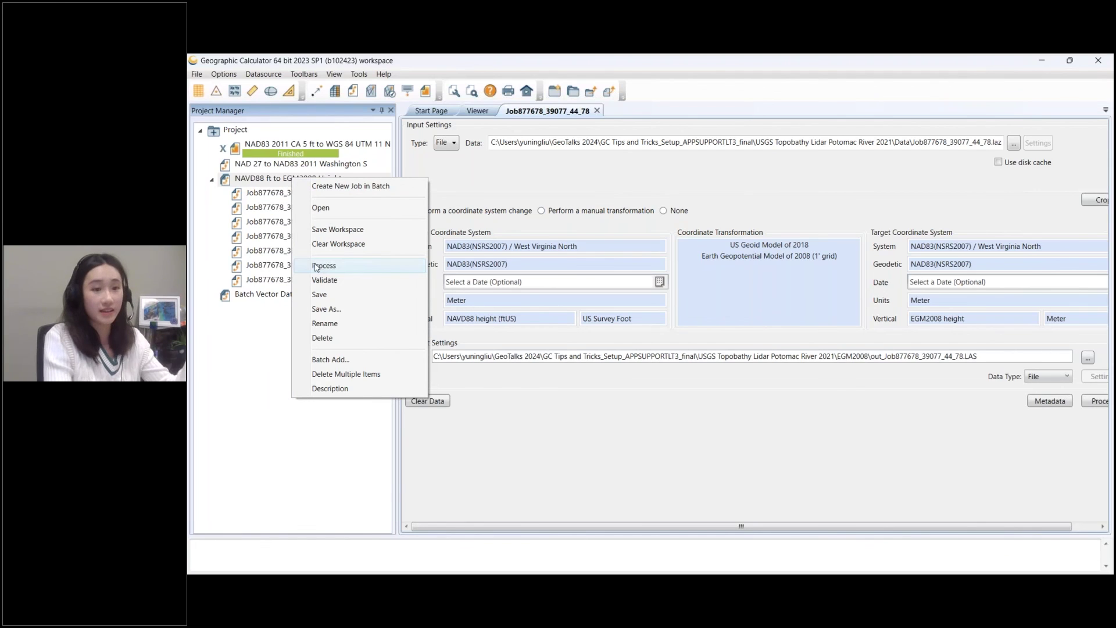
left_click(340, 265)
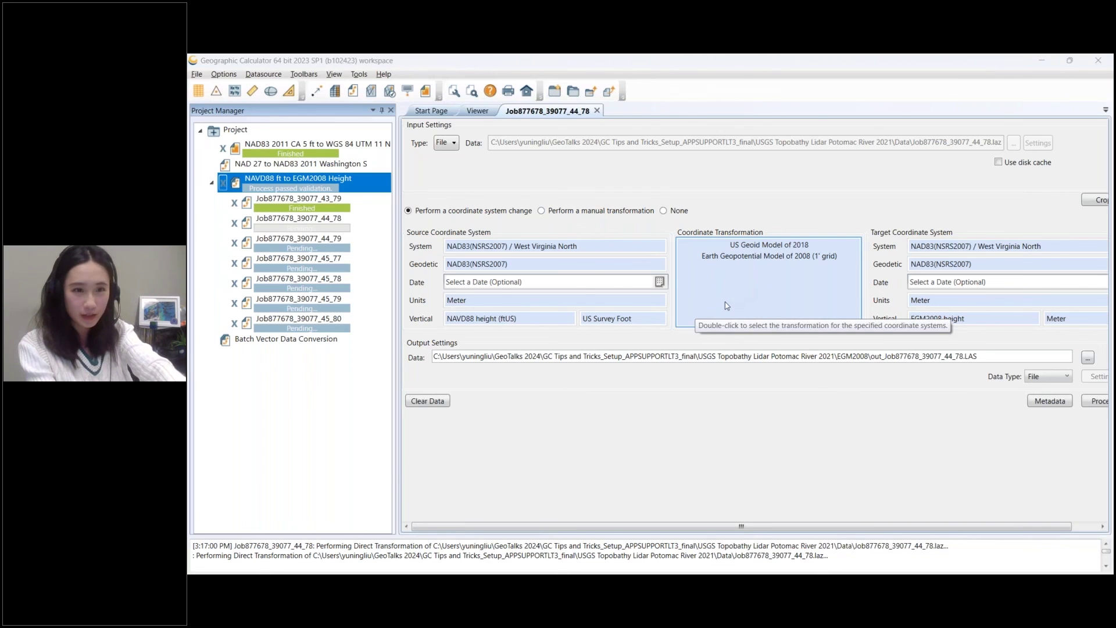
Switch to the Google Slides presentation in the browser.
key("alt+Tab")
key("alt+Tab")
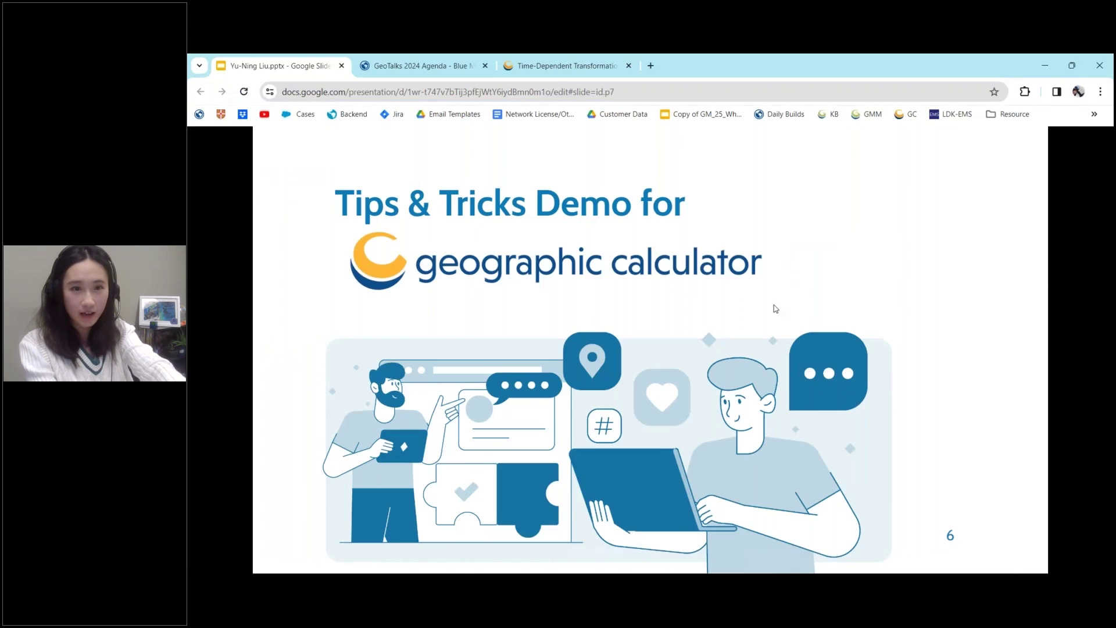